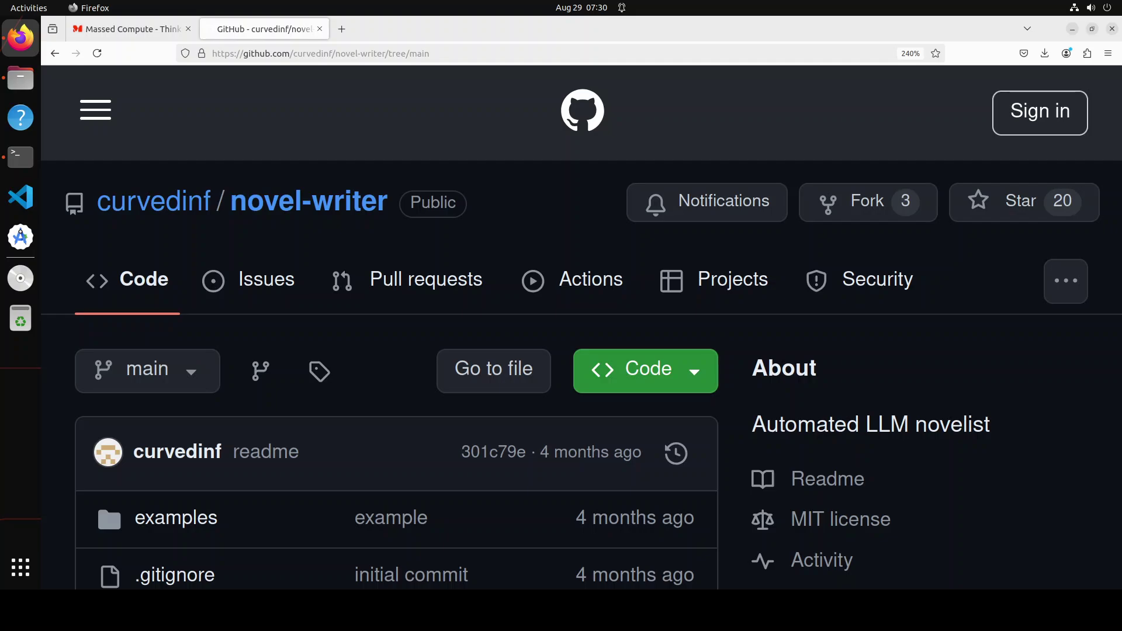
# Step: Switch to the Massed Compute tab showing the 'Build and Deploy AI' homepage
pyautogui.click(130, 29)
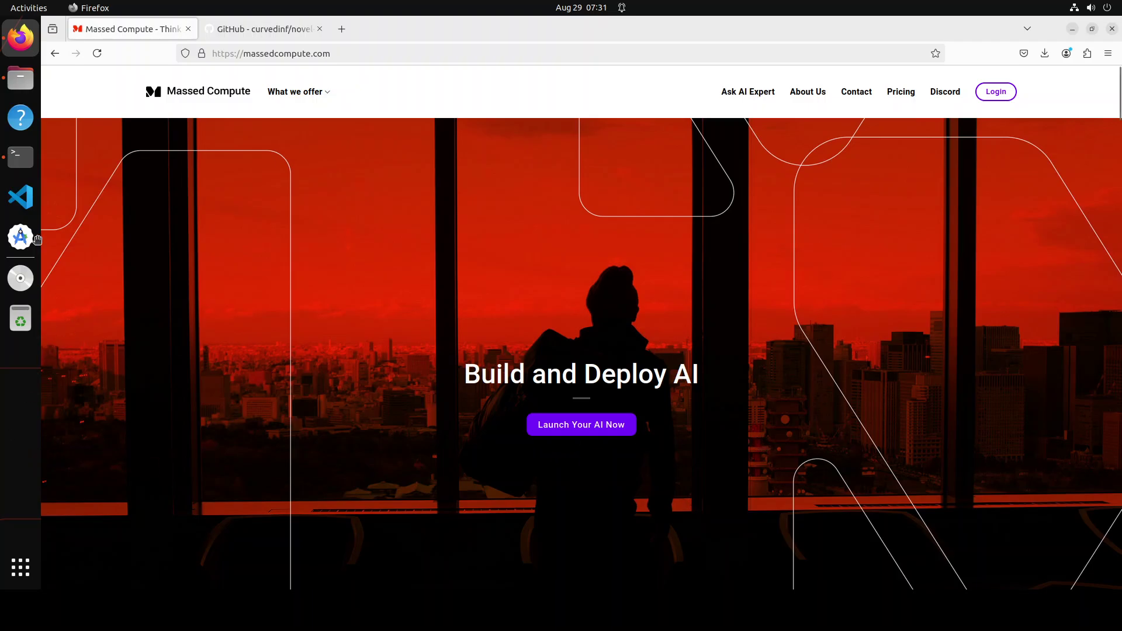
# Step: Run nvidia-smi to confirm one RTX A6000 with 49140MiB, then clear the screen
pyautogui.click(21, 156)
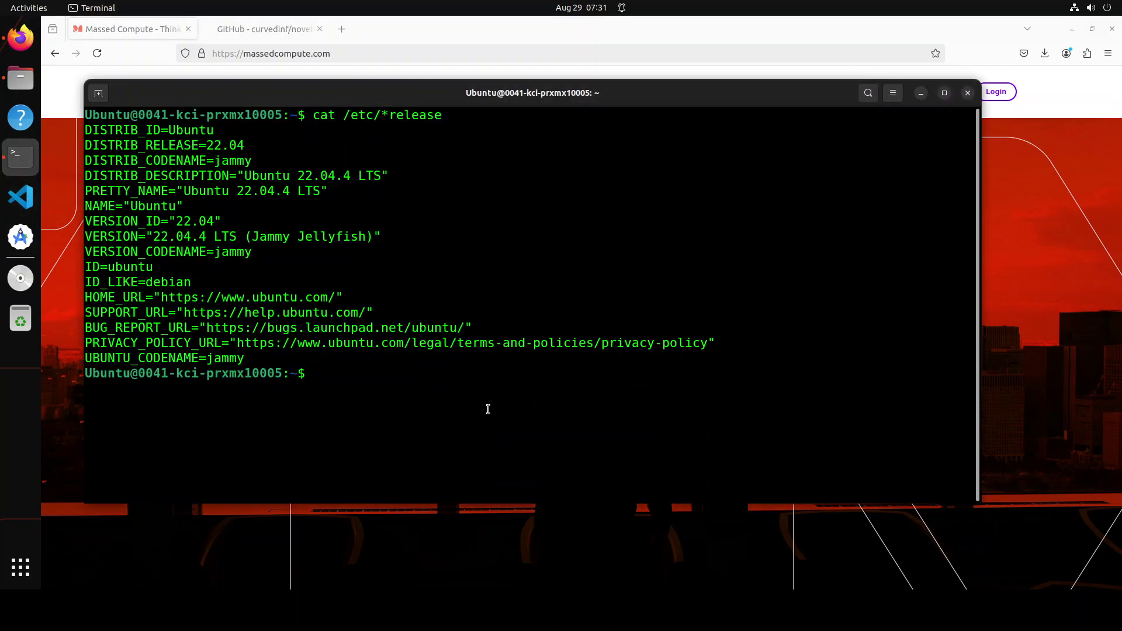
pyautogui.write('nvidia-smi')
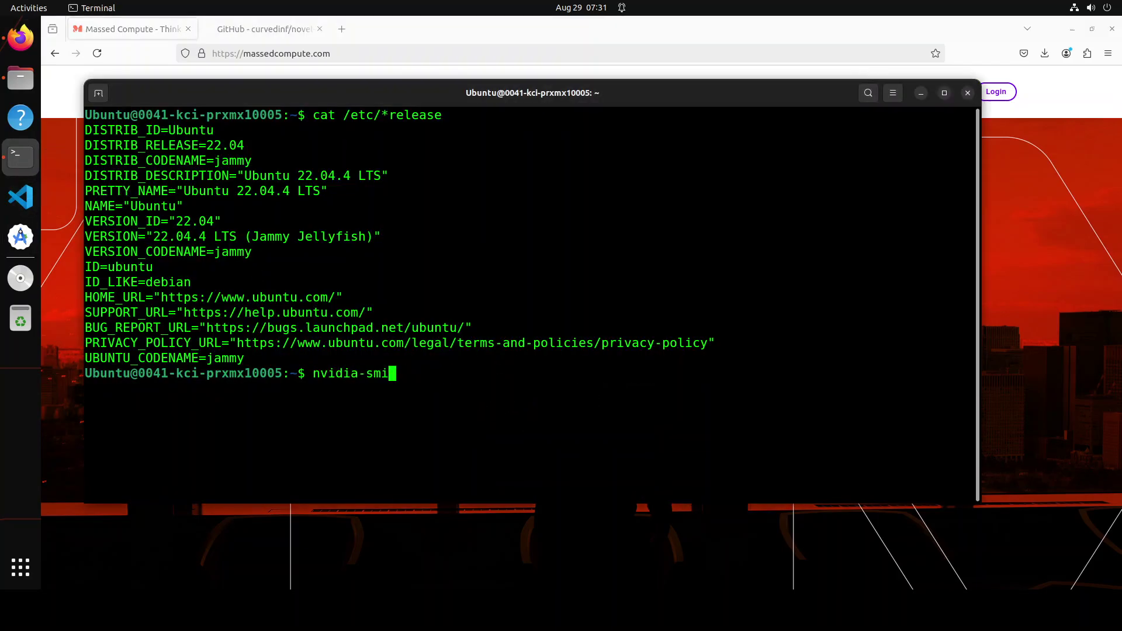
pyautogui.press('Return')
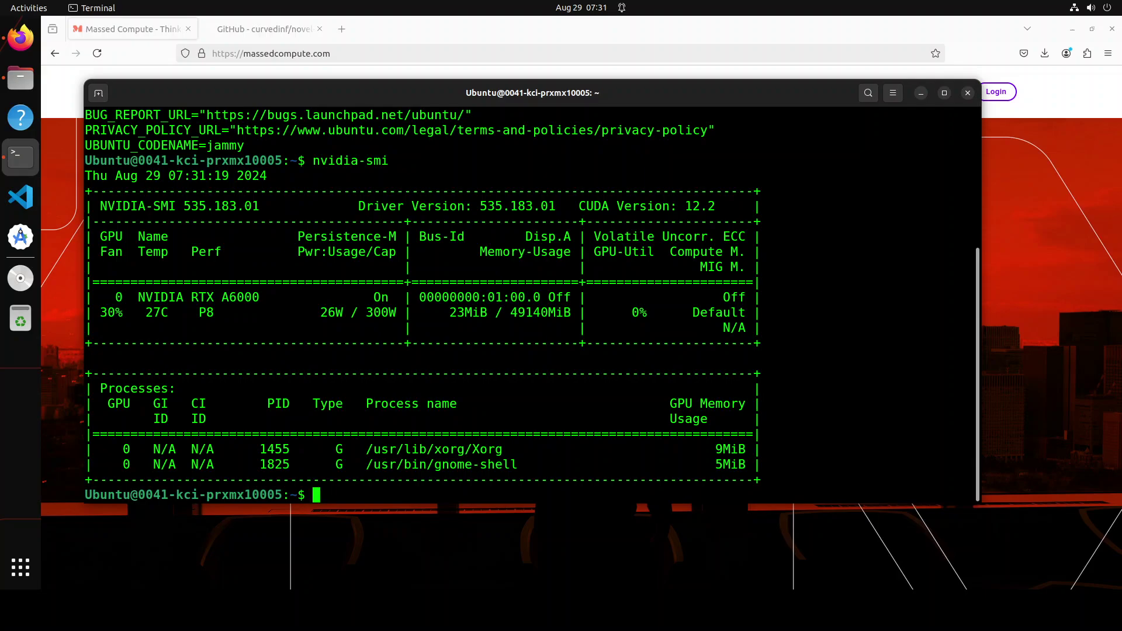
pyautogui.write('clear')
pyautogui.press('Return')
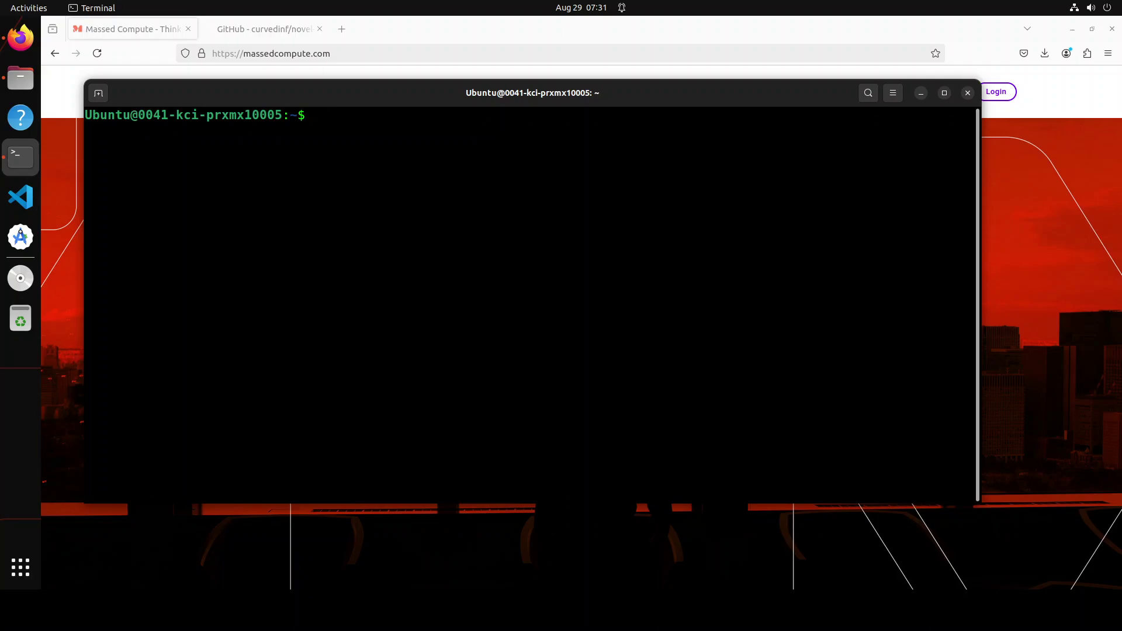
# Step: Create and activate a Python 3.11 conda environment named novel
pyautogui.rightClick(439, 204)
pyautogui.click(503, 240)
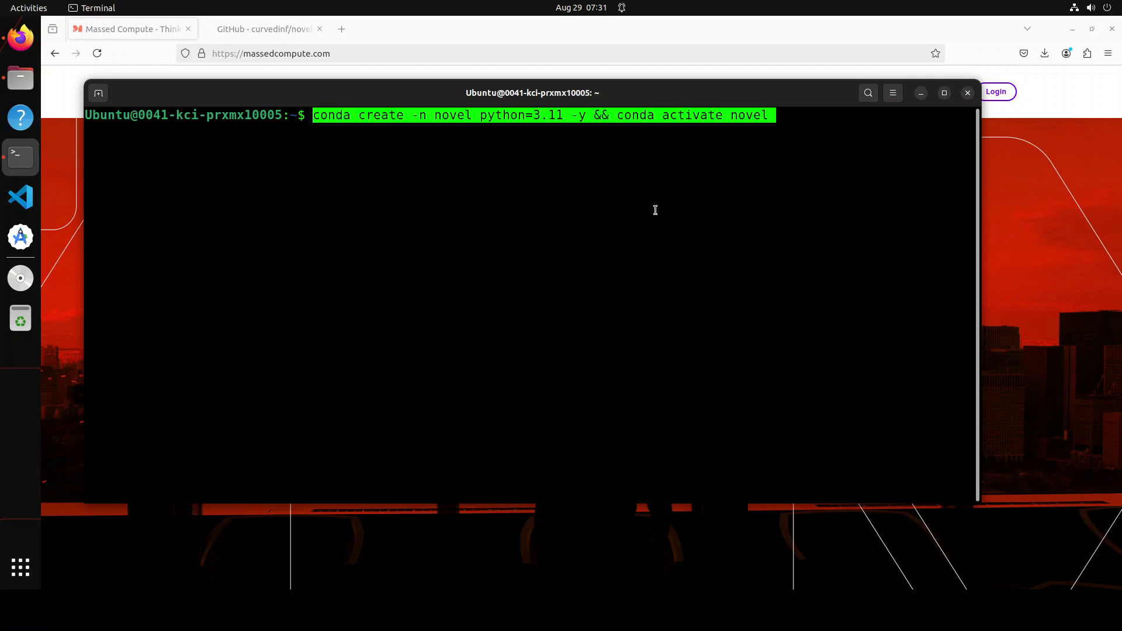
pyautogui.press('Return')
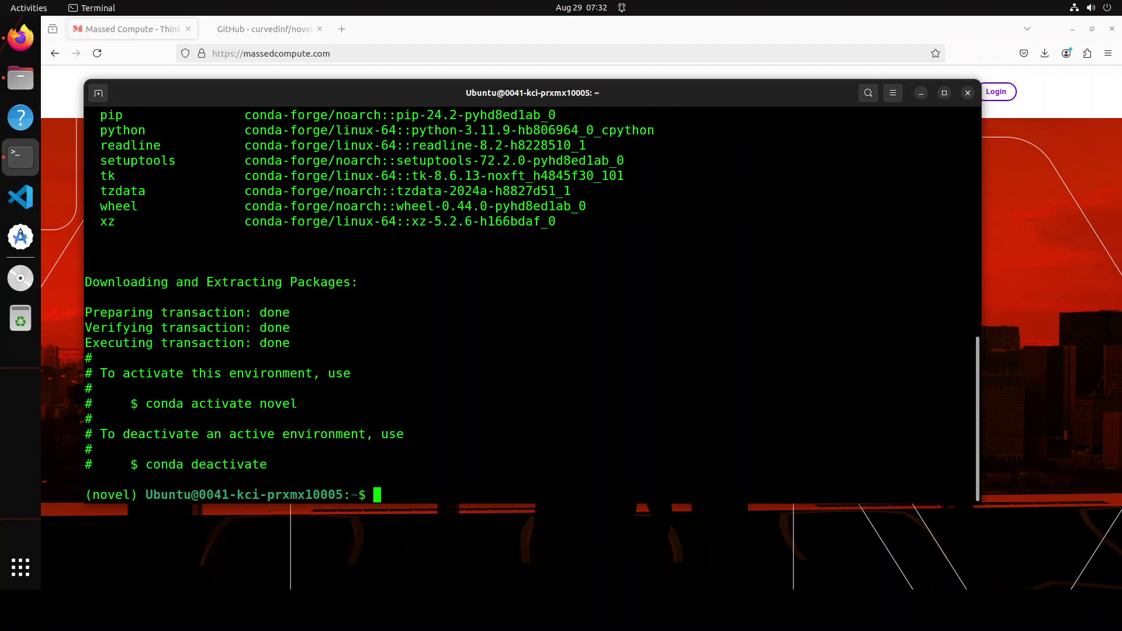
# Step: Clone the novel-writer repository, enter it, and paste the pip install command
pyautogui.rightClick(533, 274)
pyautogui.click(561, 313)
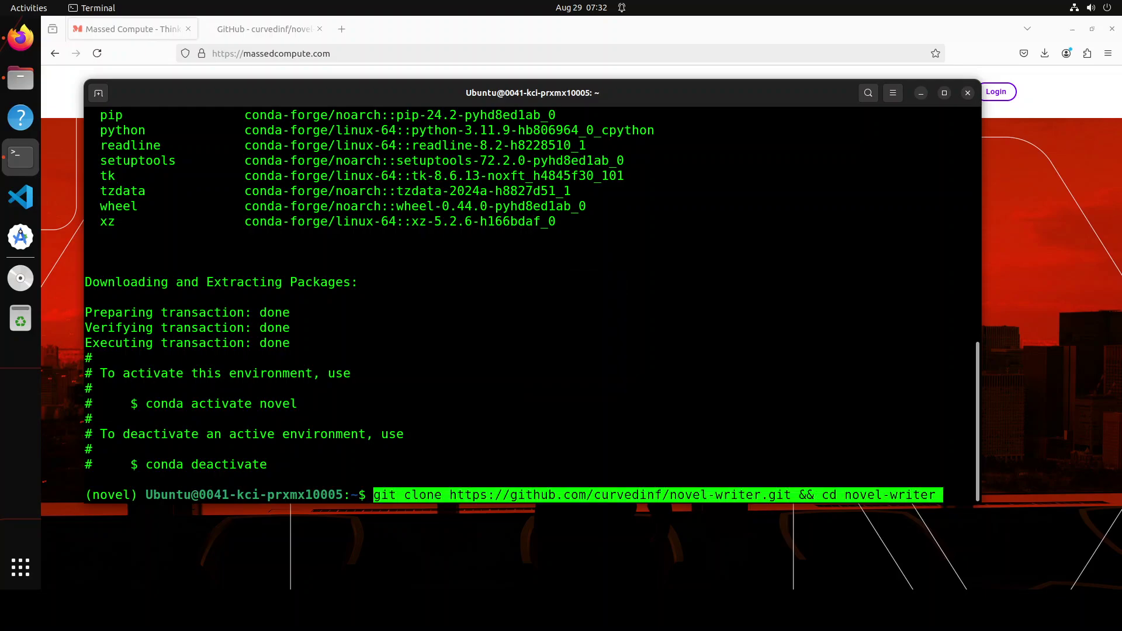
pyautogui.press('Return')
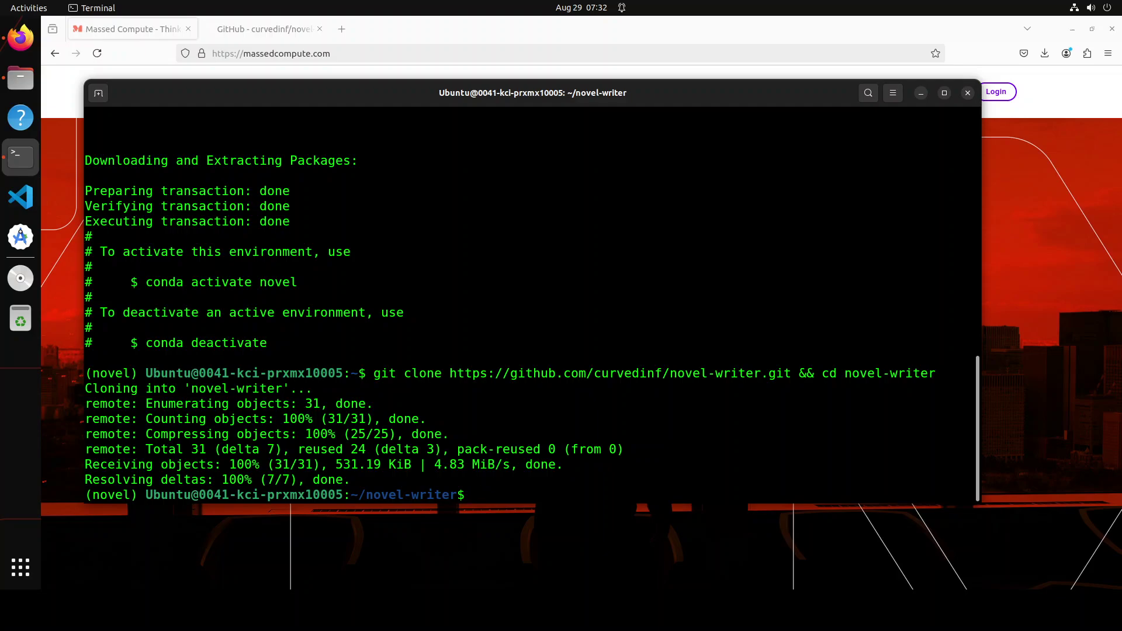
pyautogui.rightClick(550, 256)
pyautogui.click(618, 295)
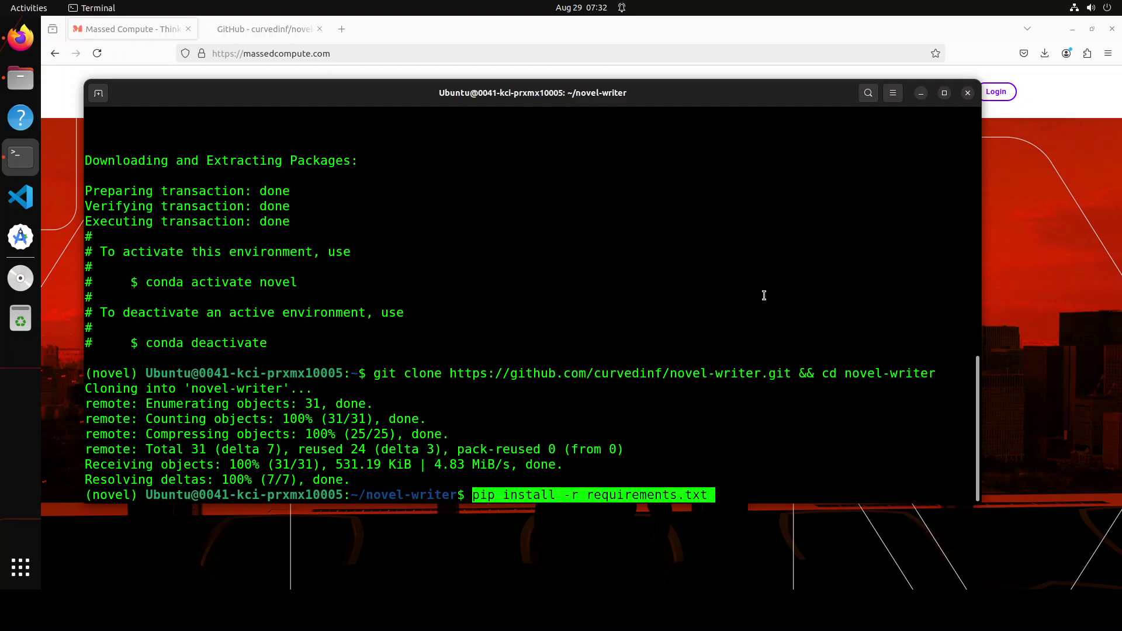
# Step: Run pip install -r requirements.txt, which fails on a google-ai-generativelanguage version conflict
pyautogui.press('Return')
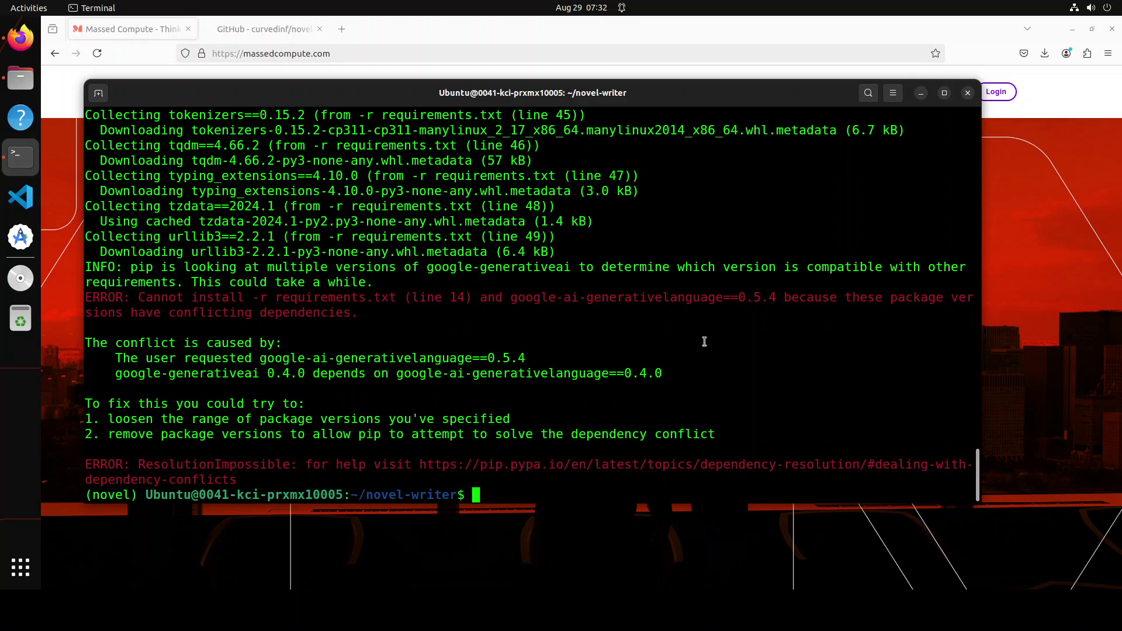
# Step: Delete ==0.5.4 from google-ai-generativelanguage in requirements.txt via vi, then rerun pip install
pyautogui.write('vi req')
pyautogui.press('Tab')
pyautogui.press('Return')
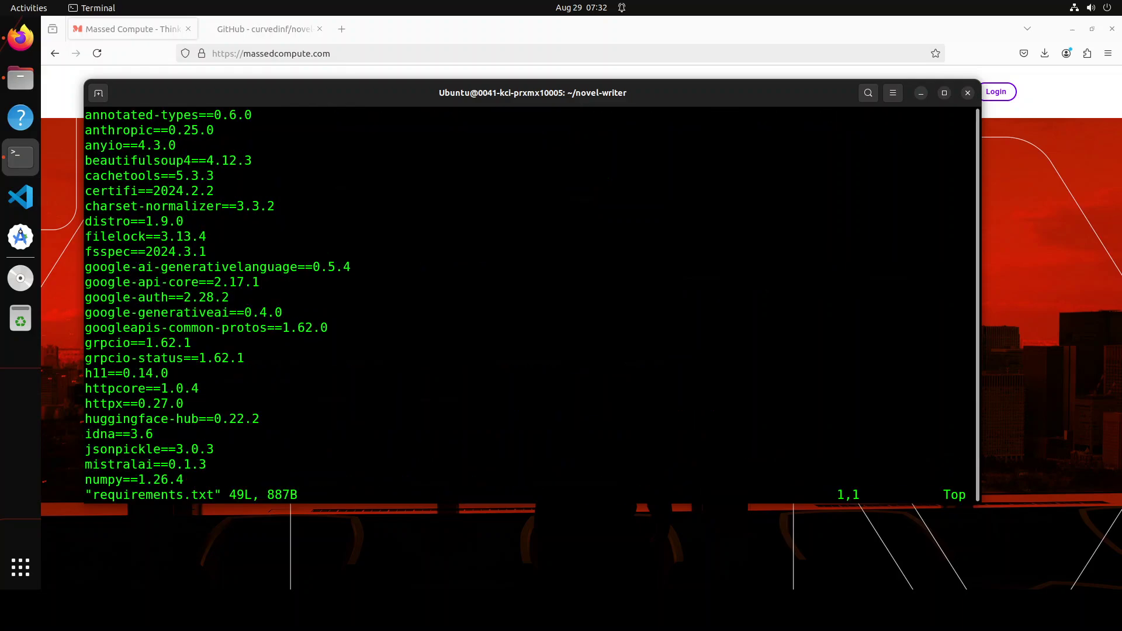
pyautogui.press('Down')
pyautogui.press('Down')
pyautogui.press('Down')
pyautogui.press('Down')
pyautogui.press('Down')
pyautogui.press('Down')
pyautogui.press('Down')
pyautogui.press('Down')
pyautogui.press('Down')
pyautogui.press('Down')
pyautogui.press('Right')
pyautogui.press('Right')
pyautogui.press('Right')
pyautogui.press('Right')
pyautogui.press('Right')
pyautogui.press('Right')
pyautogui.press('Right')
pyautogui.press('Right')
pyautogui.press('Right')
pyautogui.press('Right')
pyautogui.press('Right')
pyautogui.press('Right')
pyautogui.press('Right')
pyautogui.press('Right')
pyautogui.press('Right')
pyautogui.press('Right')
pyautogui.press('Right')
pyautogui.press('Right')
pyautogui.press('Right')
pyautogui.press('Right')
pyautogui.press('Right')
pyautogui.press('Right')
pyautogui.press('Right')
pyautogui.press('Right')
pyautogui.press('Right')
pyautogui.press('Right')
pyautogui.press('Right')
pyautogui.press('Right')
pyautogui.press('Right')
pyautogui.press('Left')
pyautogui.press('x')
pyautogui.press('x')
pyautogui.press('x')
pyautogui.press('x')
pyautogui.press('x')
pyautogui.press('x')
pyautogui.press('x')
pyautogui.write(':')
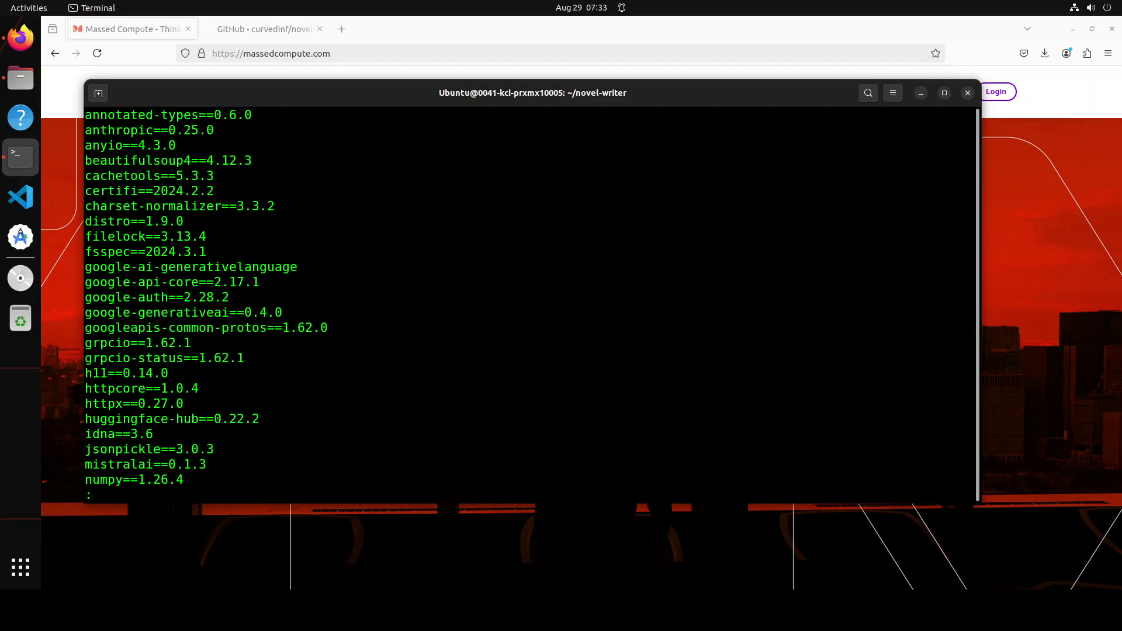
pyautogui.write('wq')
pyautogui.press('Return')
pyautogui.press('Return')
pyautogui.press('Up')
pyautogui.press('Up')
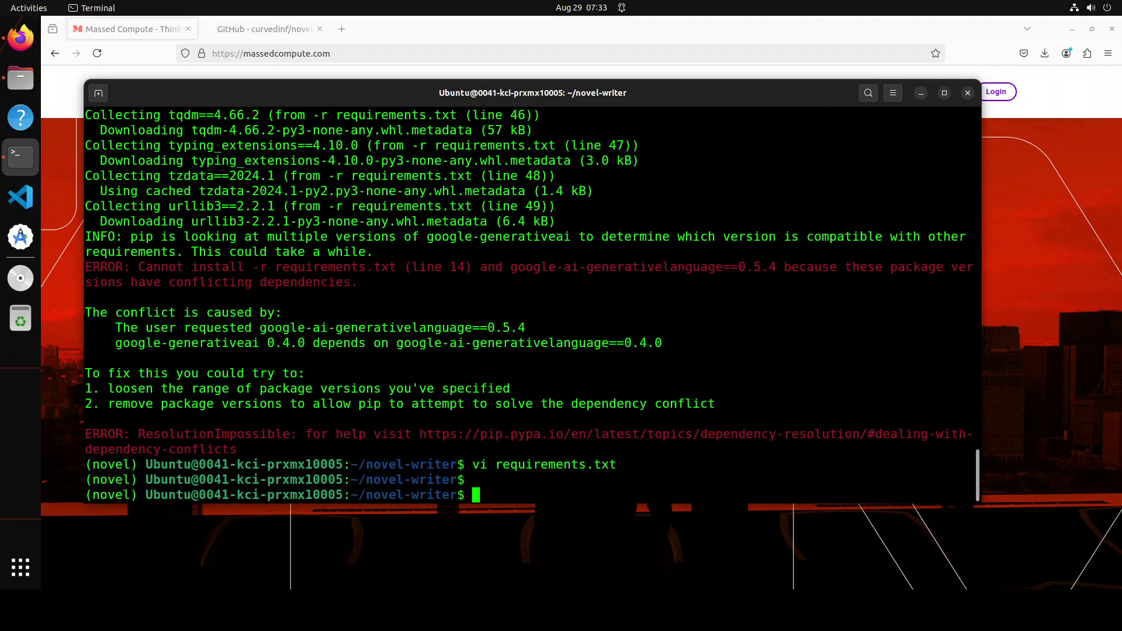
pyautogui.press('Return')
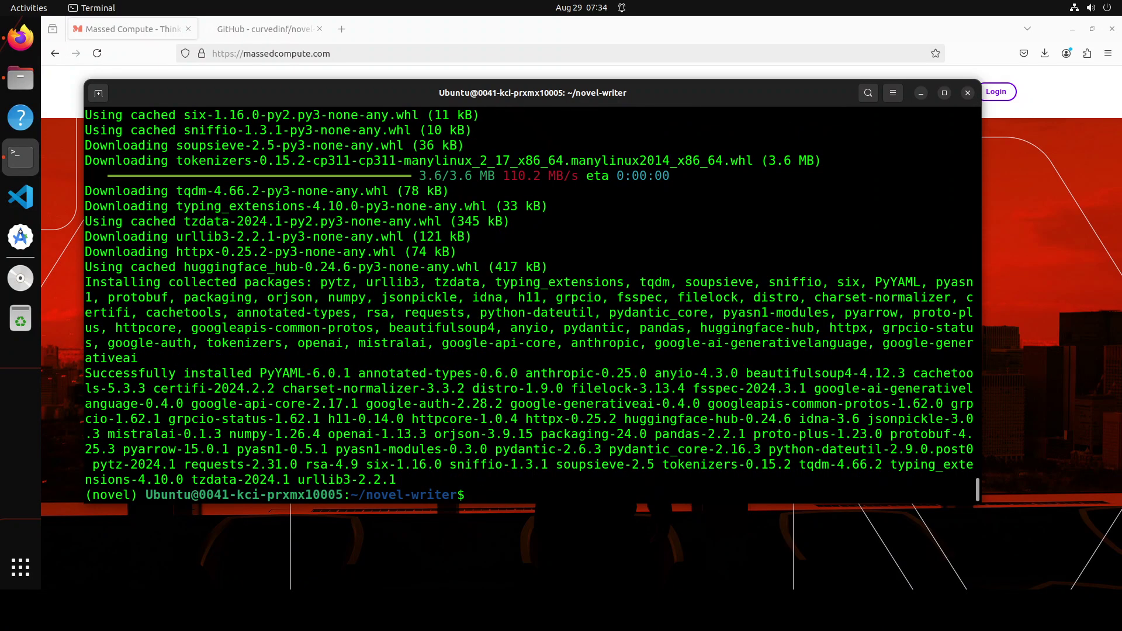
# Step: Clear the terminal screen once the requirements finish installing
pyautogui.write('co')
pyautogui.press('BackSpace')
pyautogui.write('lear')
pyautogui.press('Return')
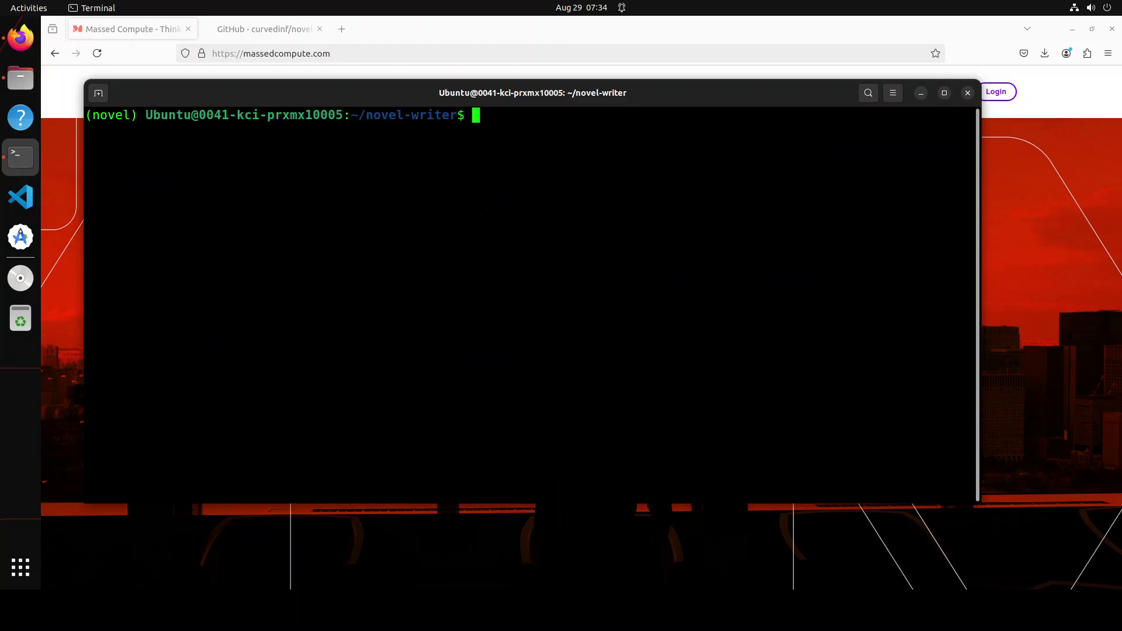
# Step: Open the novel-writer folder in Visual Studio Code with code . and view writer.py
pyautogui.write('code .')
pyautogui.press('Return')
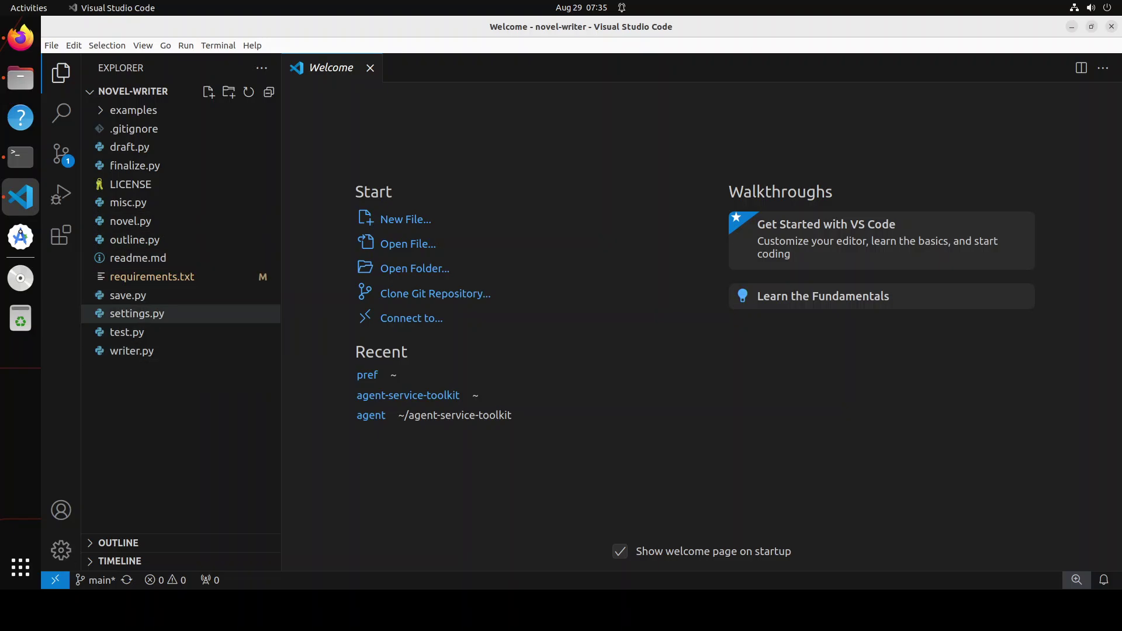
pyautogui.click(131, 351)
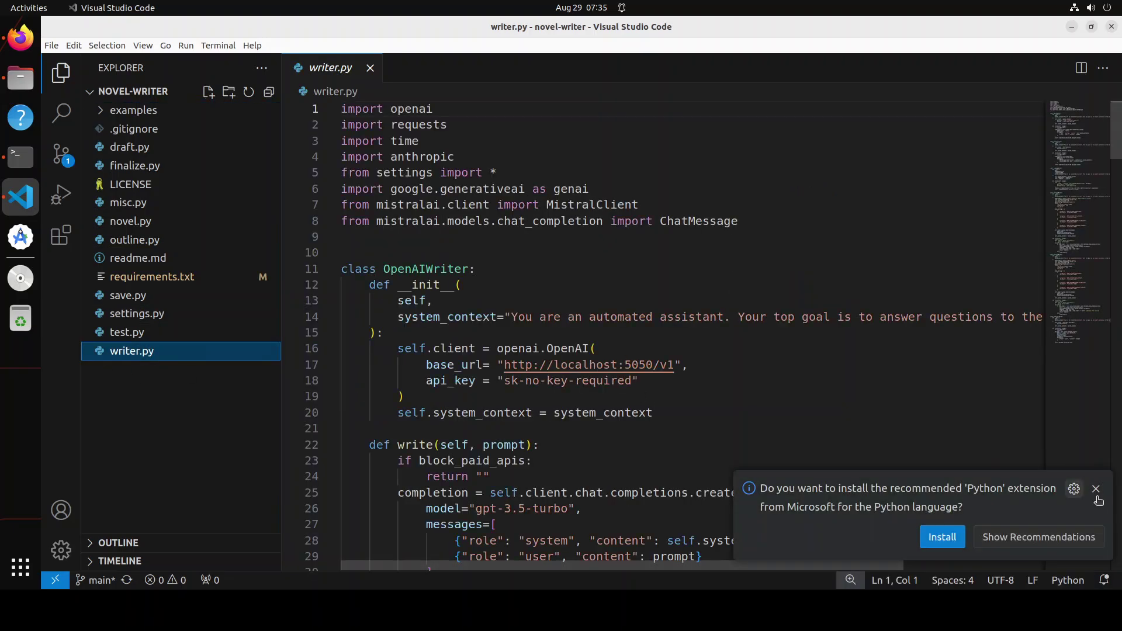
pyautogui.click(1095, 489)
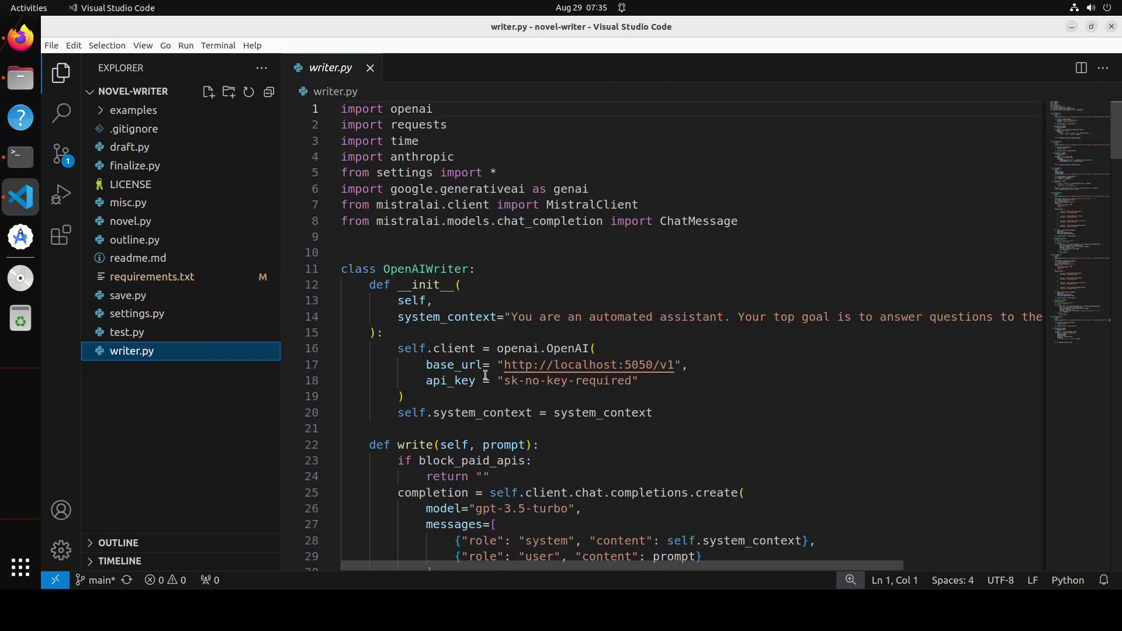
# Step: Select the keyhere api_key placeholder in writer.py's Gemini10Writer, then view settings.py
pyautogui.scroll(-2, 434, 286)
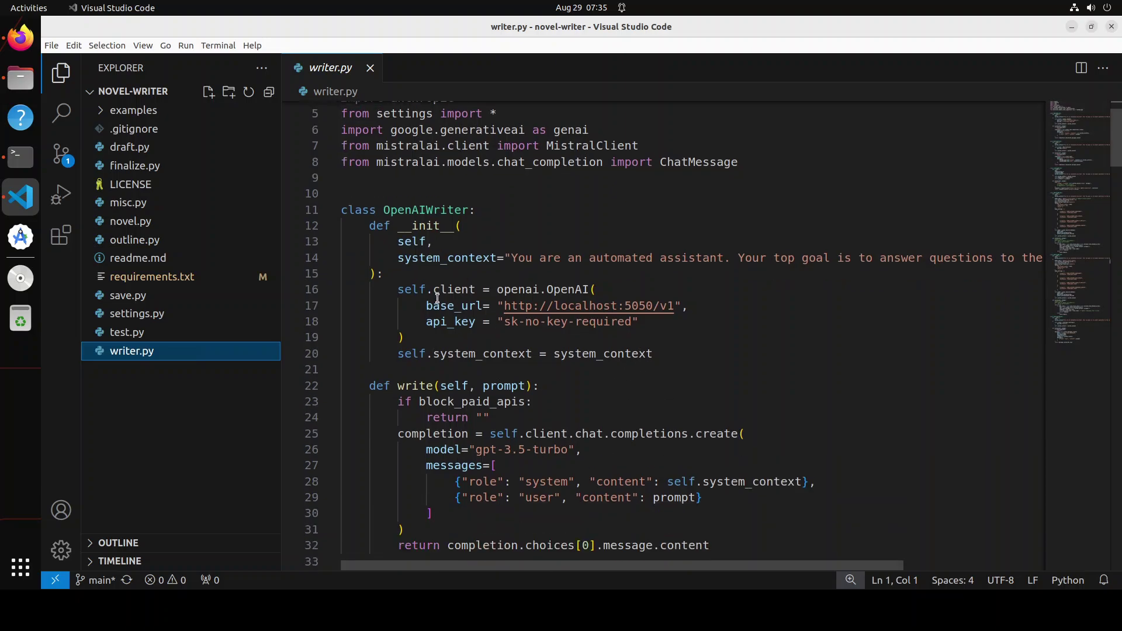
pyautogui.scroll(-1, 482, 313)
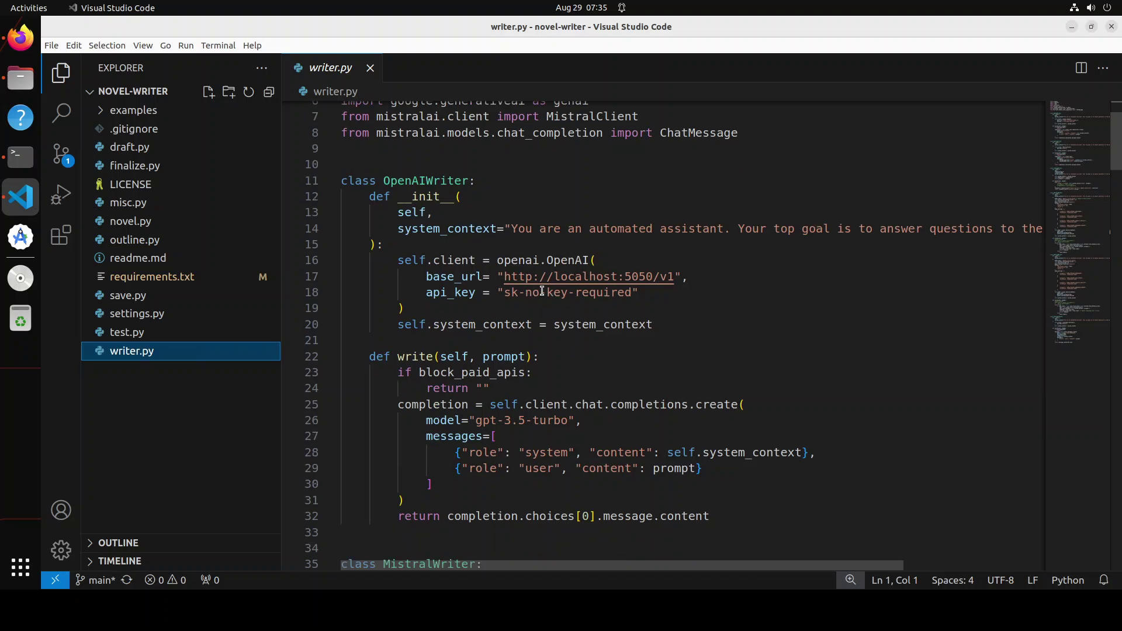
pyautogui.click(458, 289)
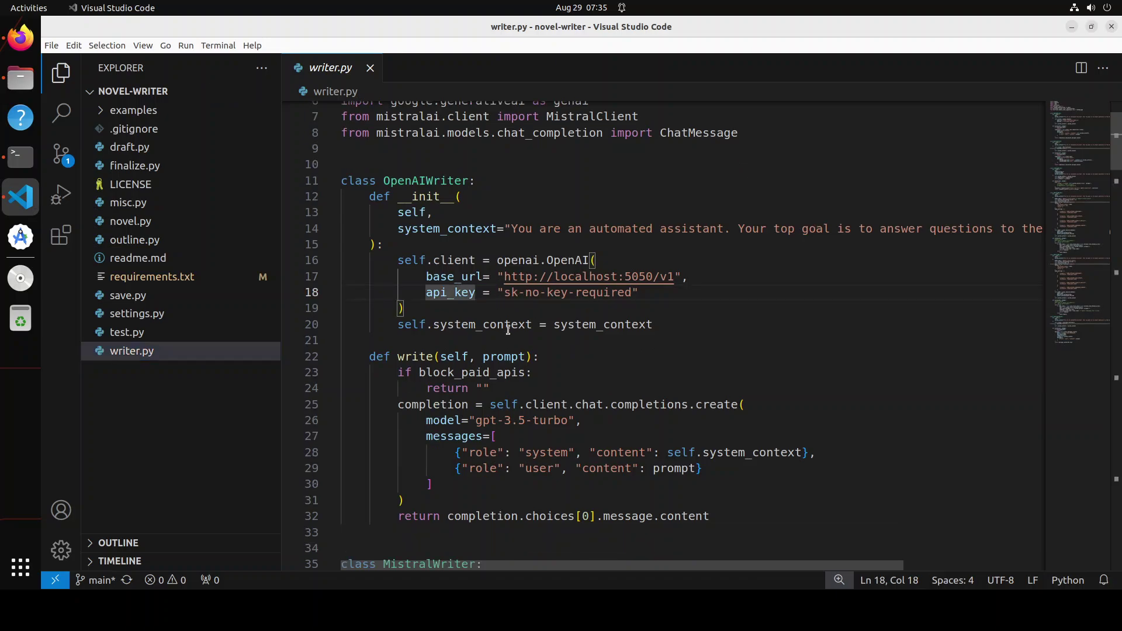
pyautogui.scroll(-4, 507, 330)
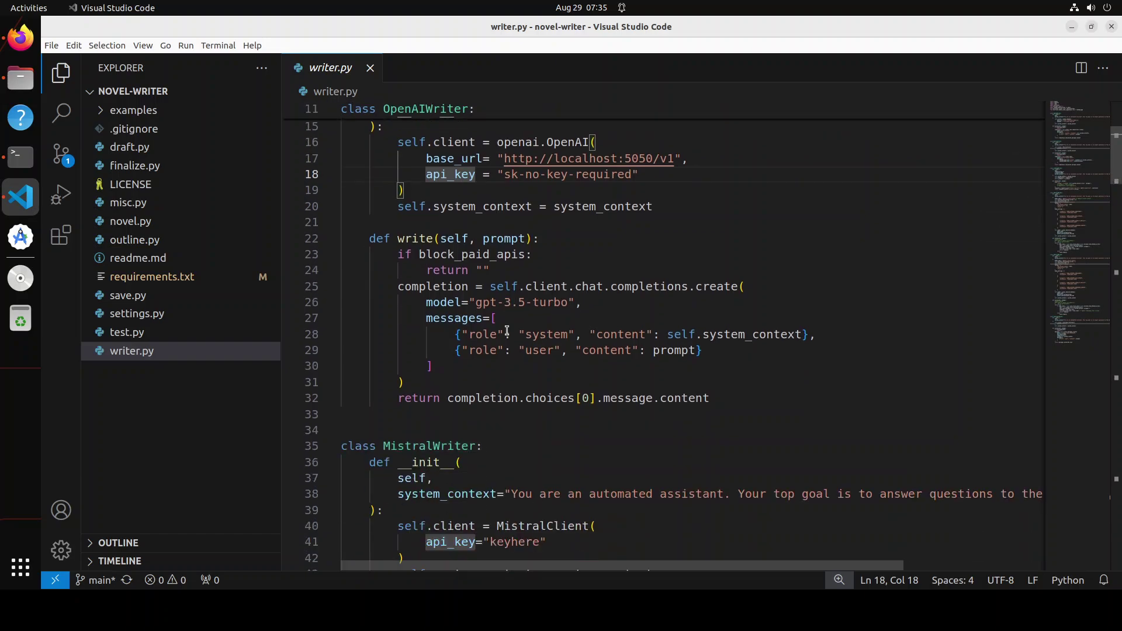
pyautogui.scroll(-3, 508, 330)
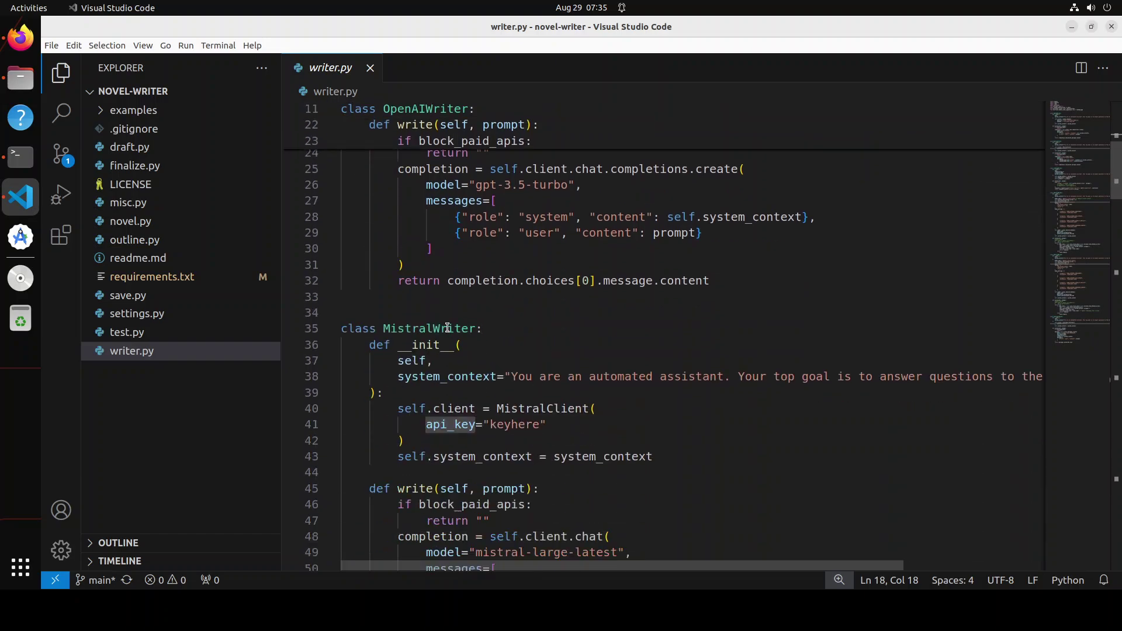
pyautogui.scroll(-5, 530, 338)
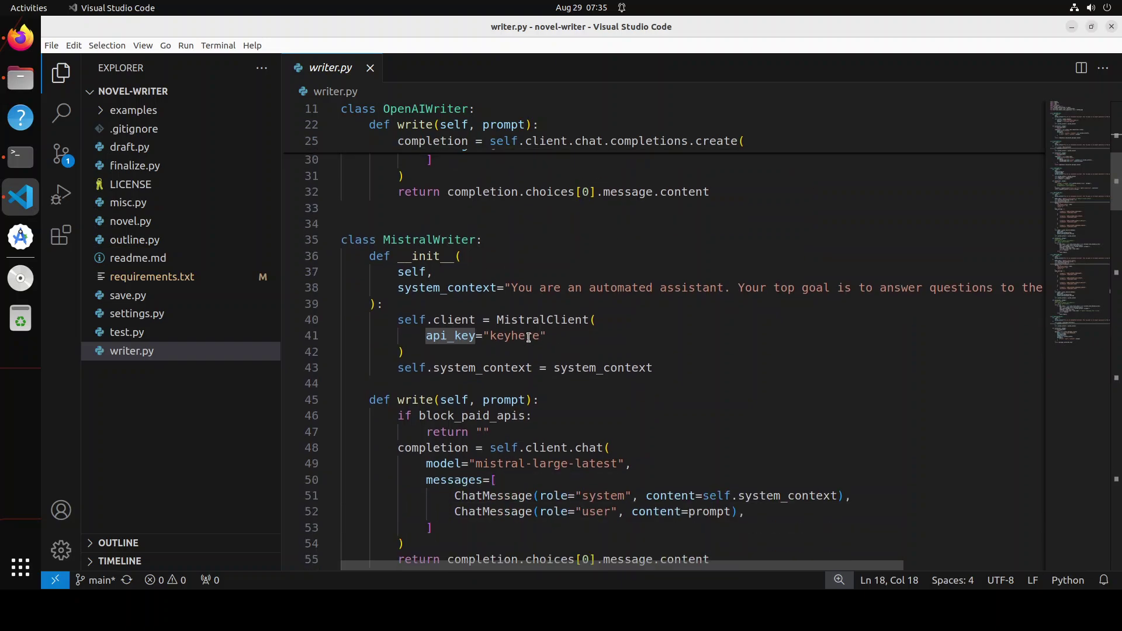
pyautogui.scroll(-3, 527, 331)
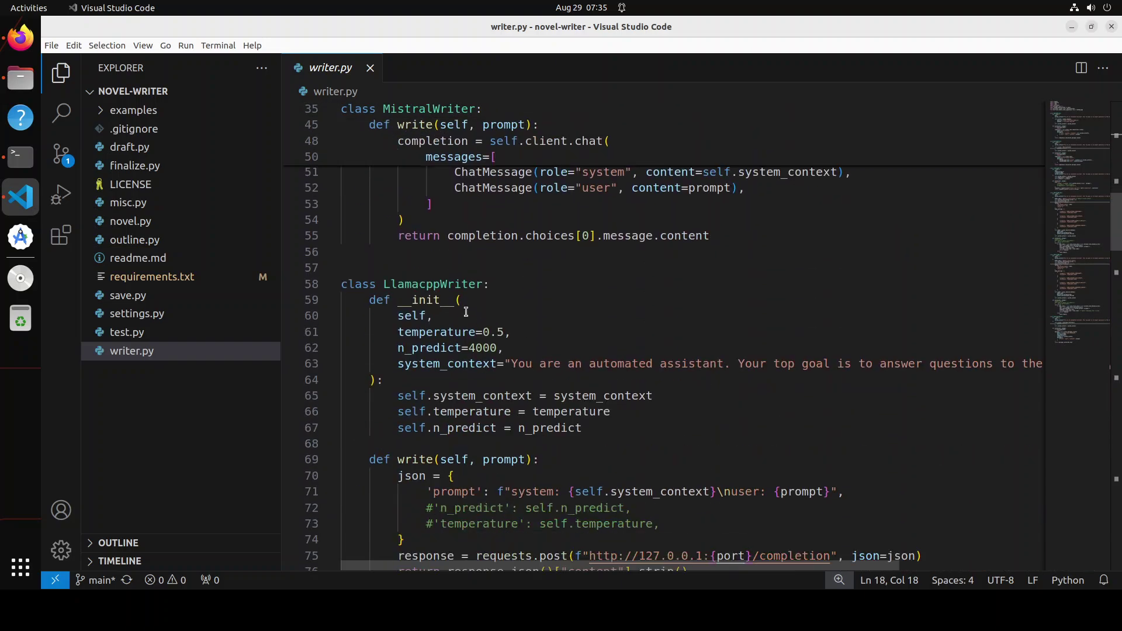
pyautogui.scroll(-3, 531, 311)
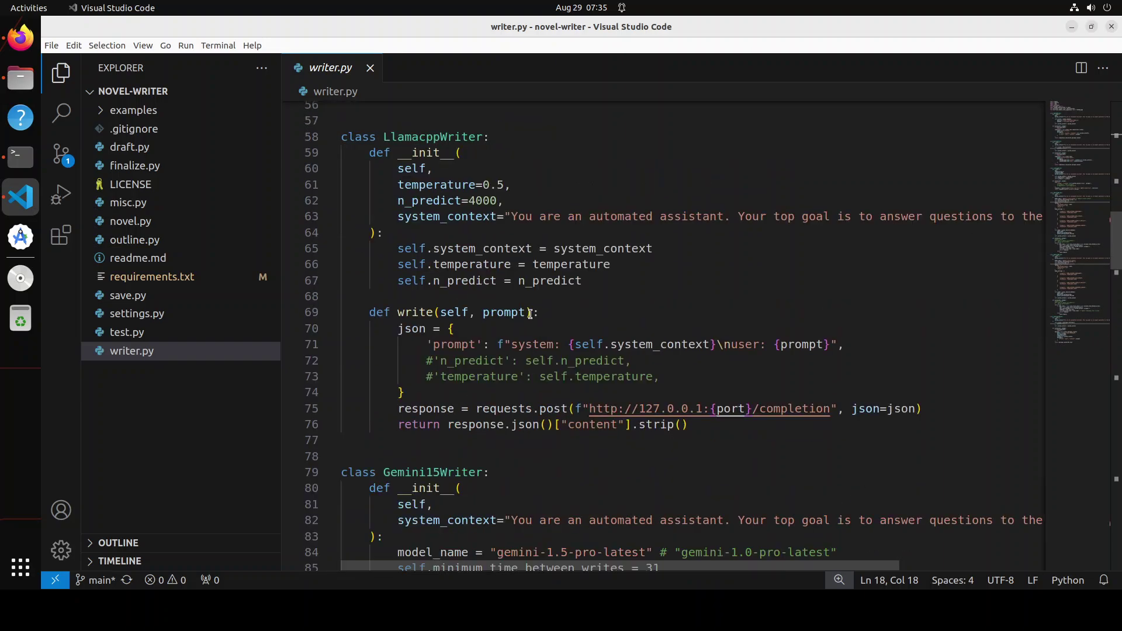
pyautogui.scroll(-3, 494, 322)
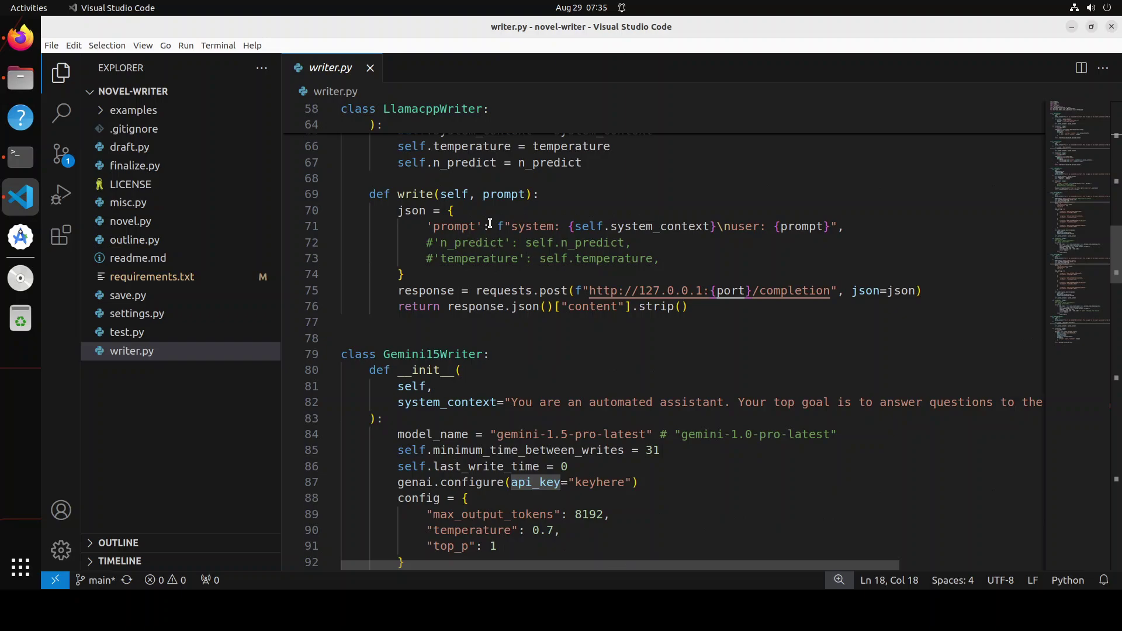
pyautogui.scroll(-1, 491, 226)
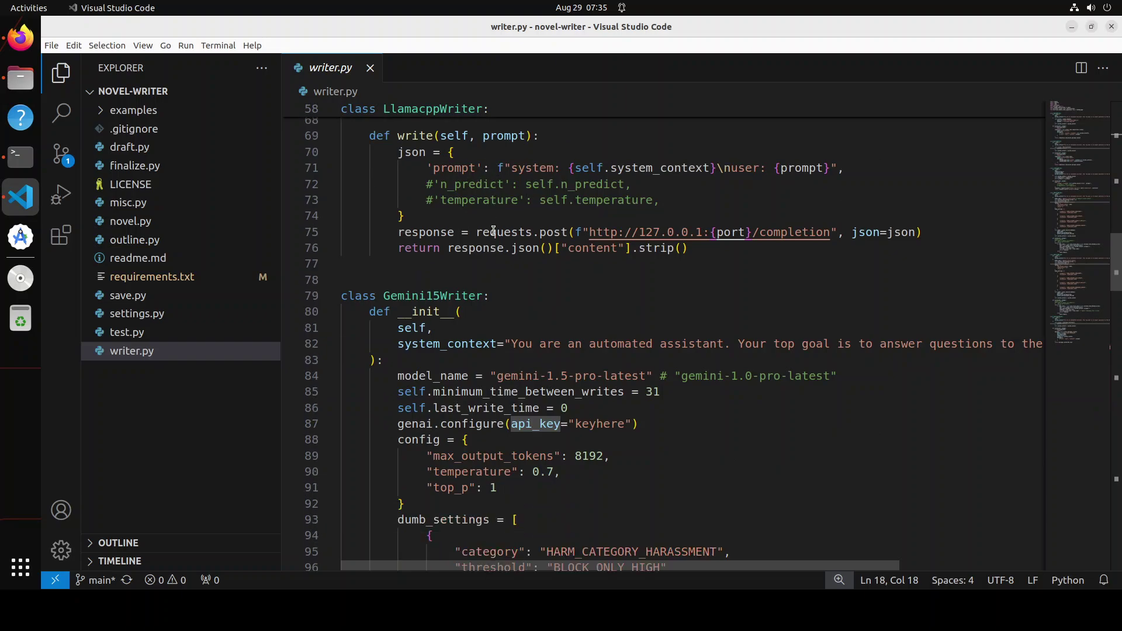
pyautogui.scroll(-1, 494, 232)
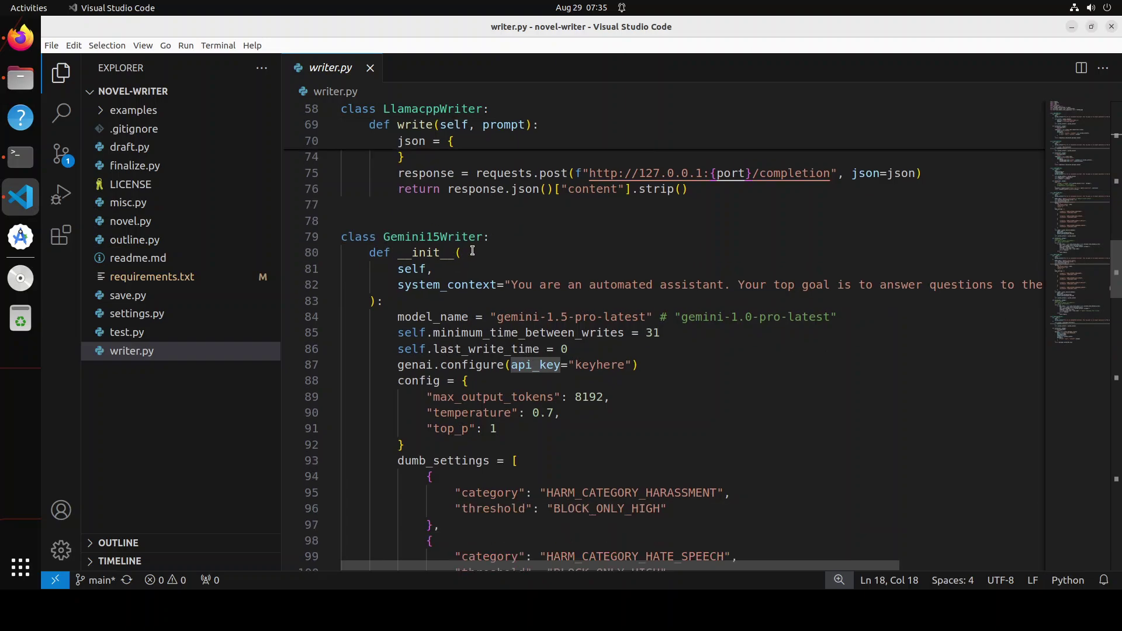
pyautogui.scroll(-3, 535, 288)
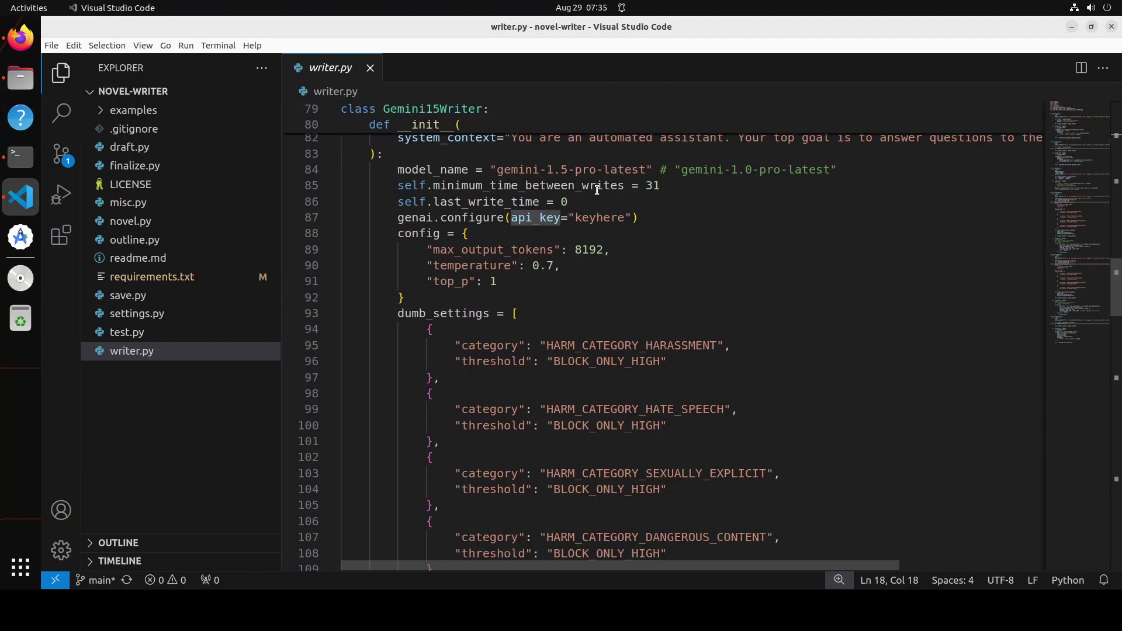
pyautogui.scroll(-7, 648, 315)
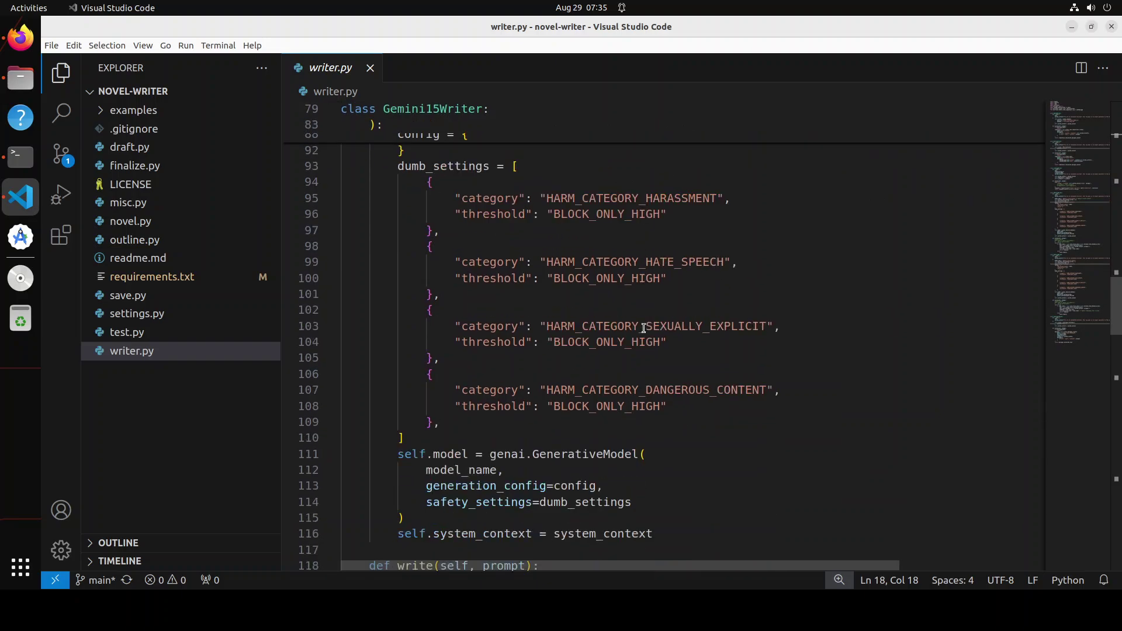
pyautogui.scroll(-5, 643, 328)
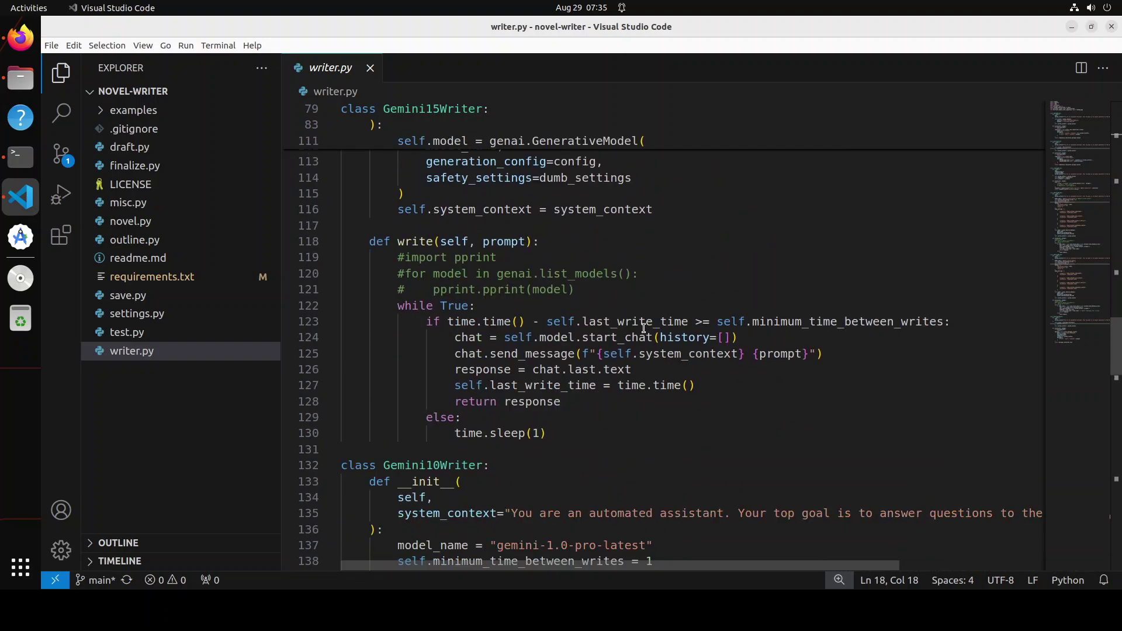
pyautogui.scroll(-1, 643, 328)
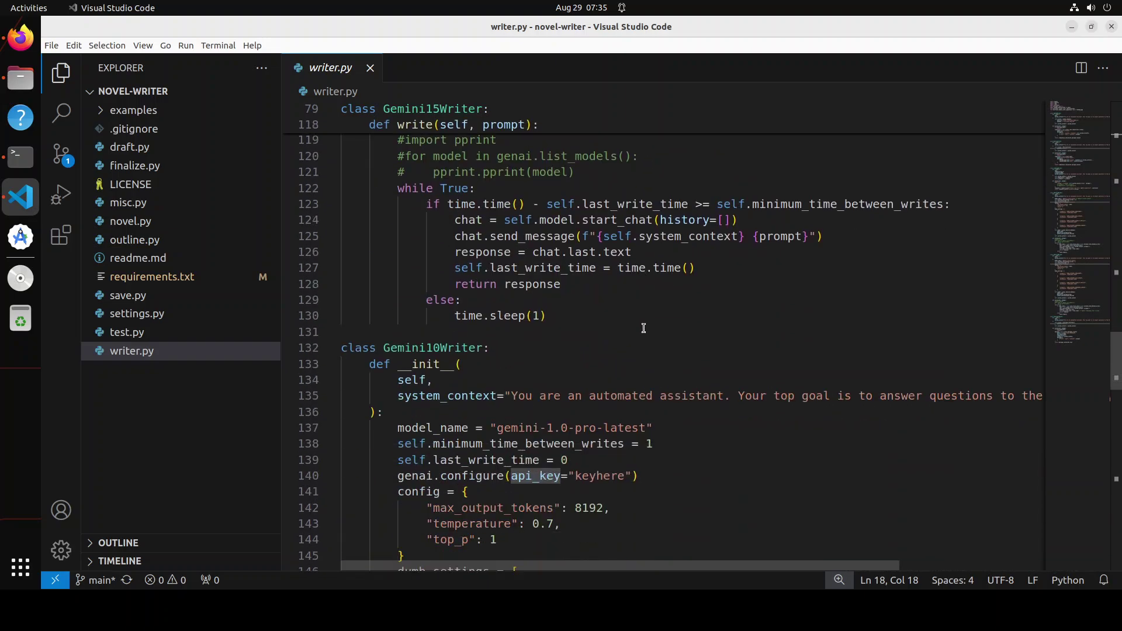
pyautogui.scroll(-2, 643, 328)
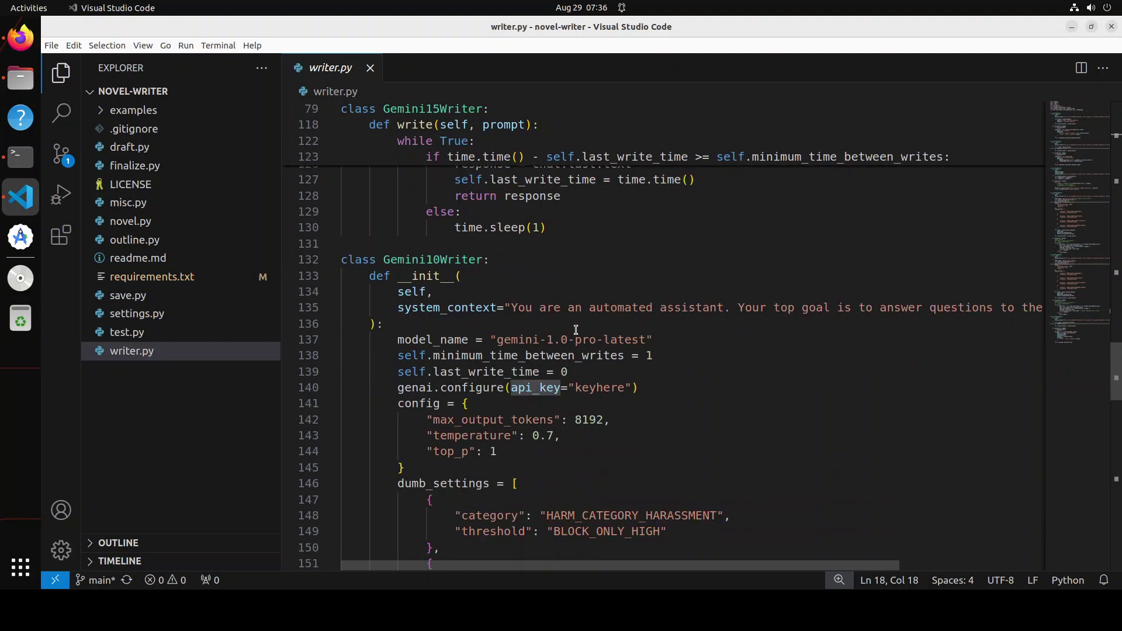
pyautogui.scroll(-1, 636, 387)
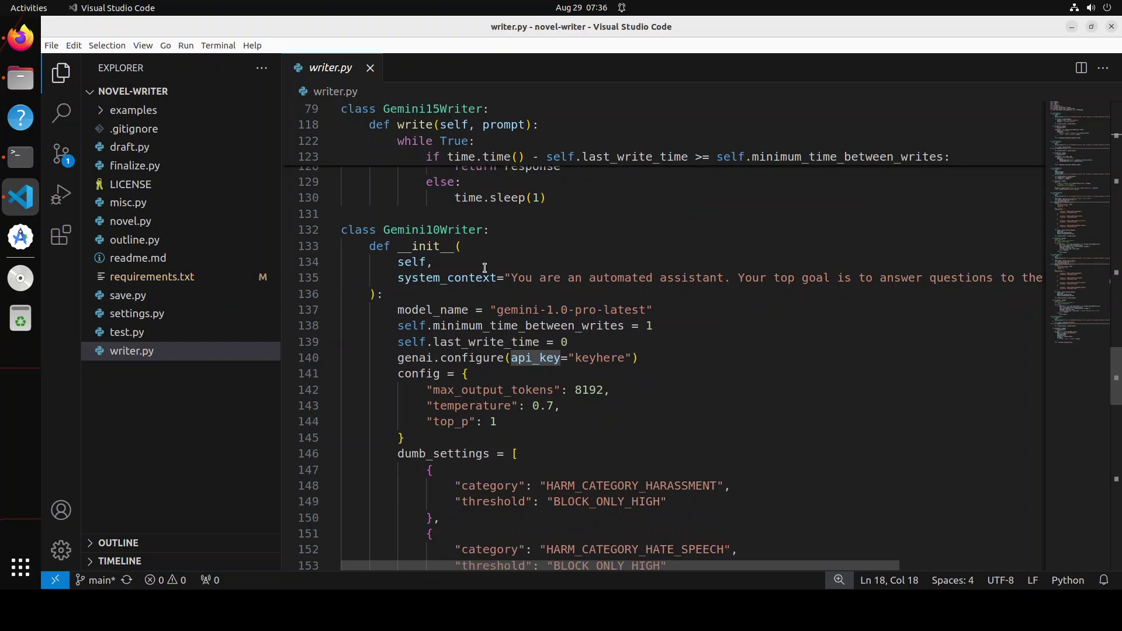
pyautogui.moveTo(577, 360); pyautogui.dragTo(624, 358)
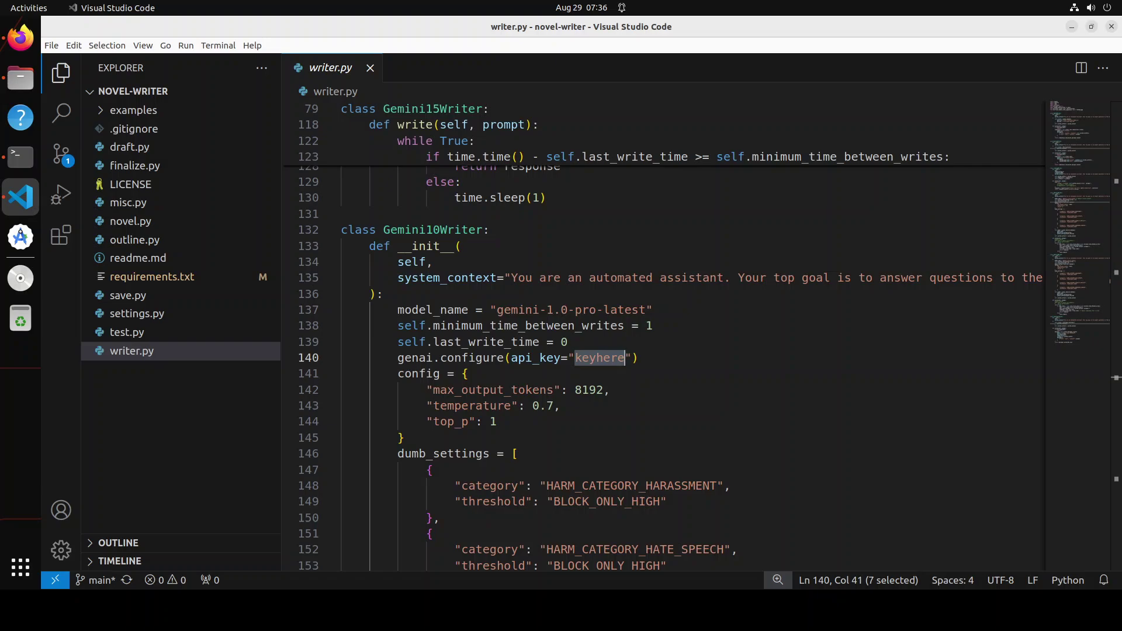
pyautogui.click(137, 314)
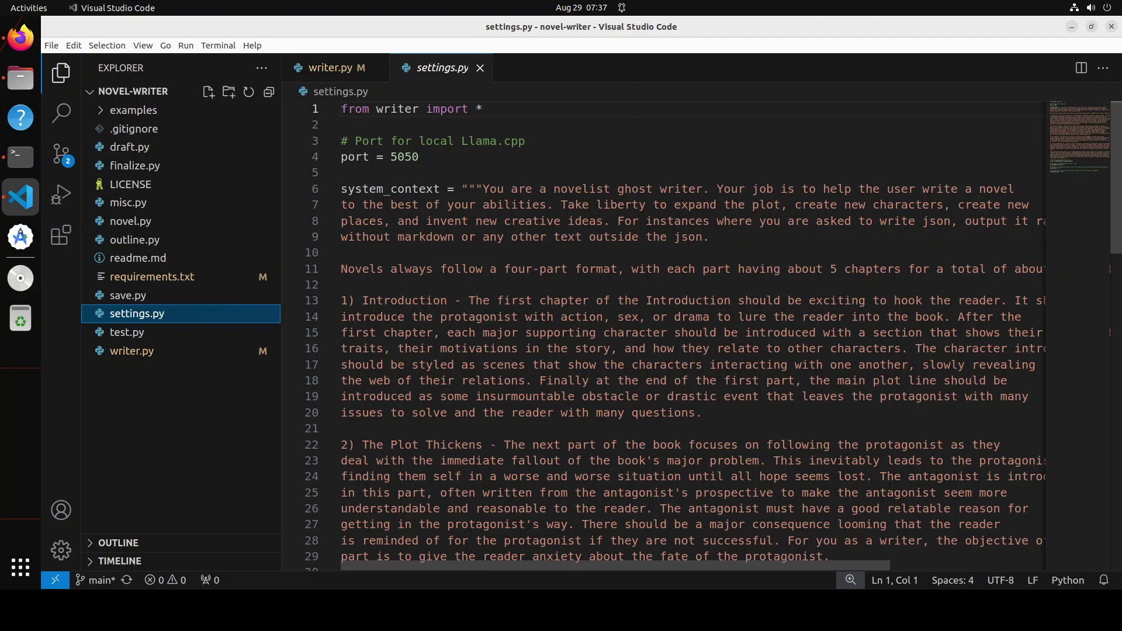
# Step: Confirm settings.py sets Gemini10Writer as the writer on line 52, then return to Terminal
pyautogui.scroll(-1, 1116, 281)
pyautogui.scroll(-5, 904, 274)
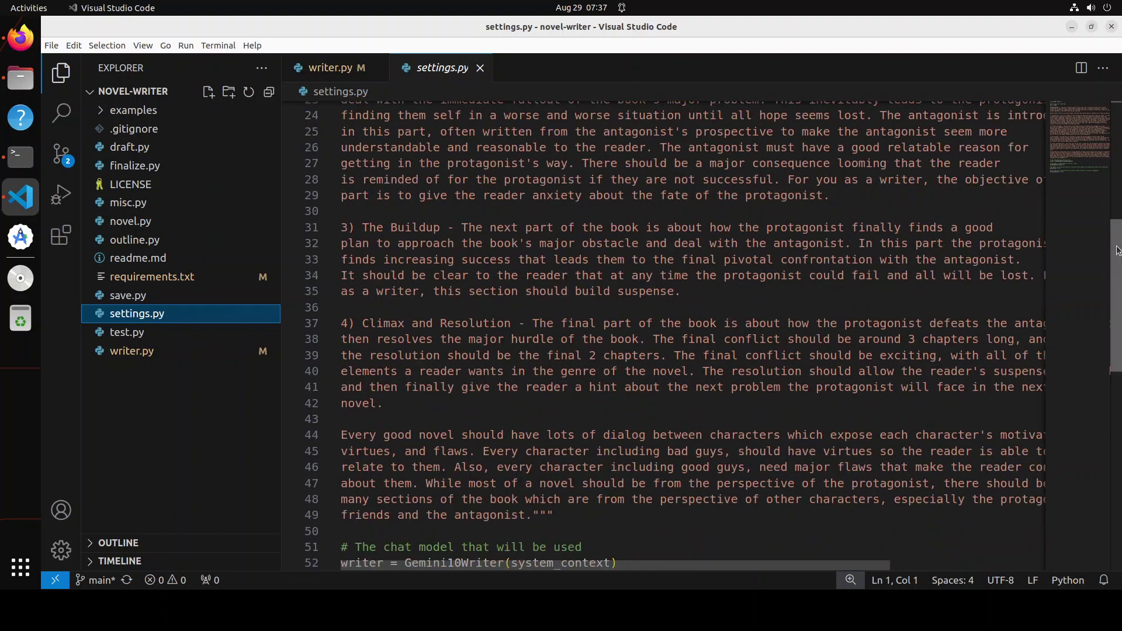
pyautogui.scroll(-2, 903, 274)
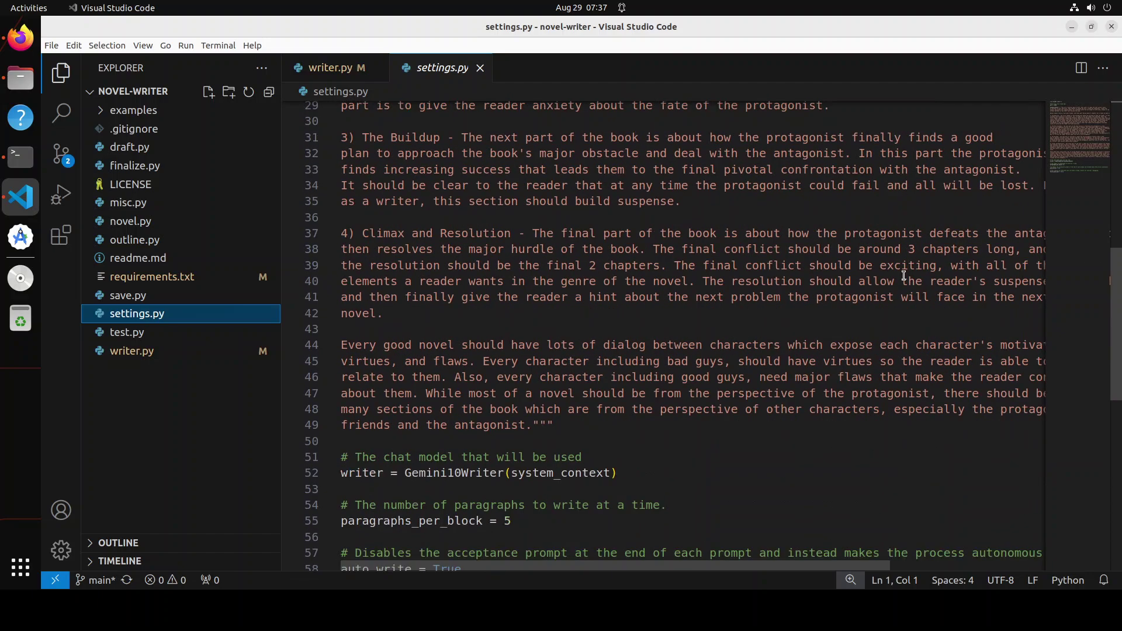
pyautogui.scroll(-3, 904, 275)
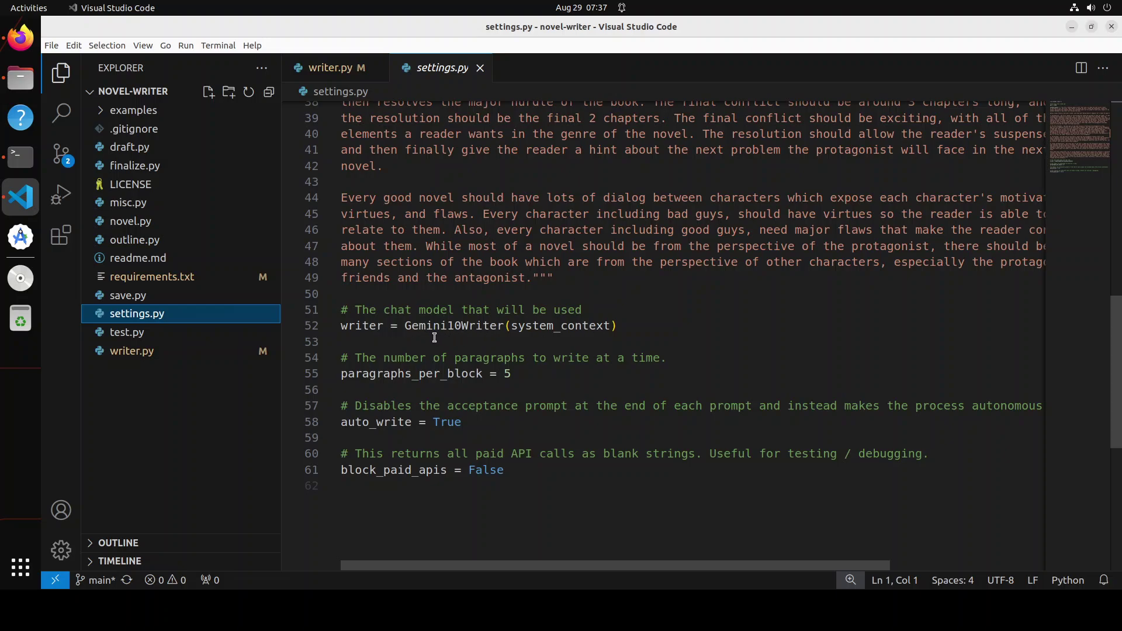
pyautogui.moveTo(417, 326); pyautogui.dragTo(504, 326)
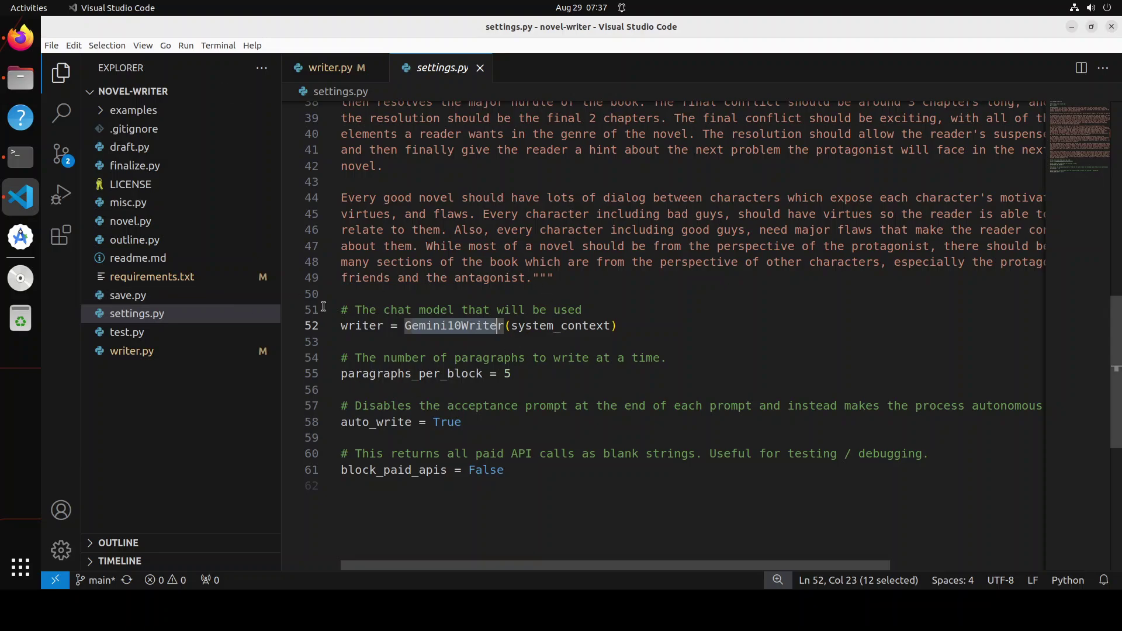
pyautogui.click(23, 159)
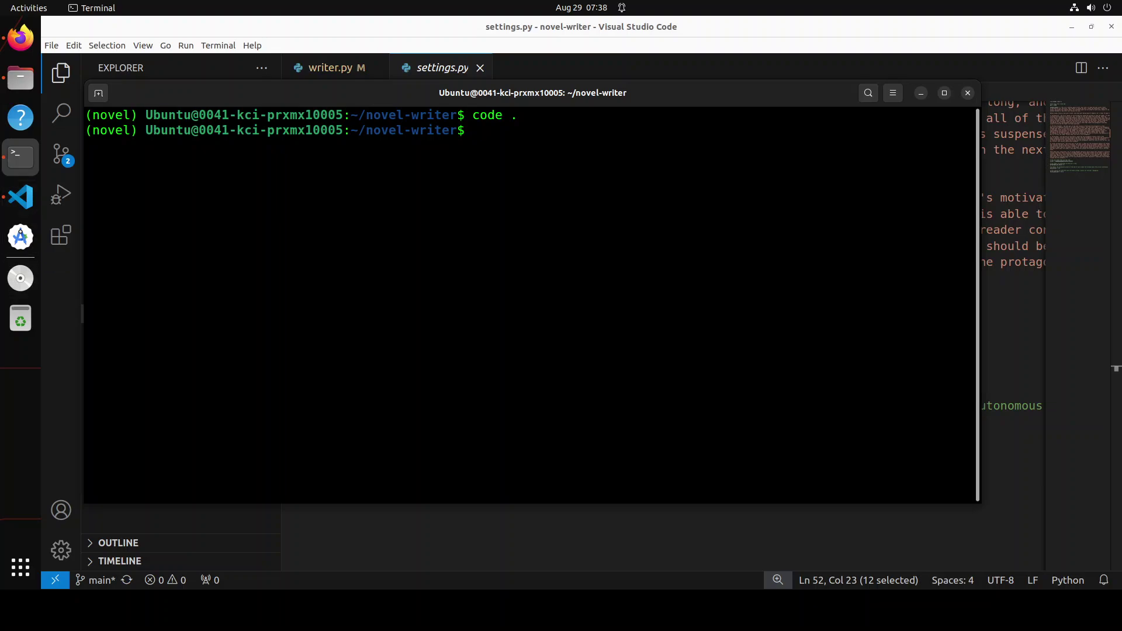
# Step: Paste and run python3 outline.py to launch the LLM Novel Writer outlining script
pyautogui.rightClick(473, 206)
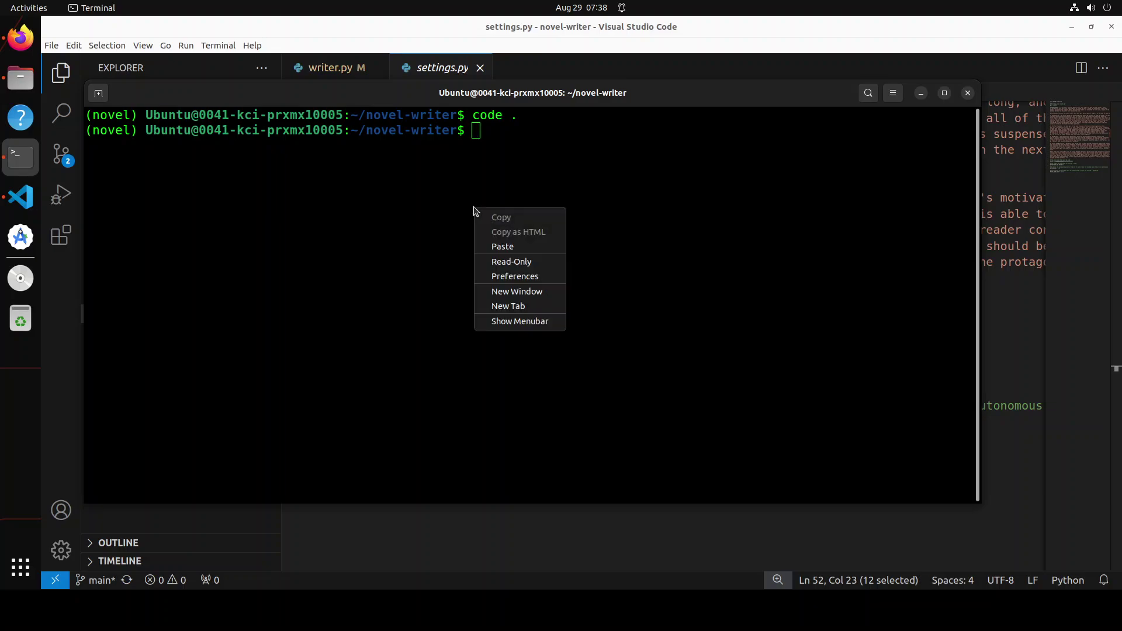
pyautogui.click(507, 240)
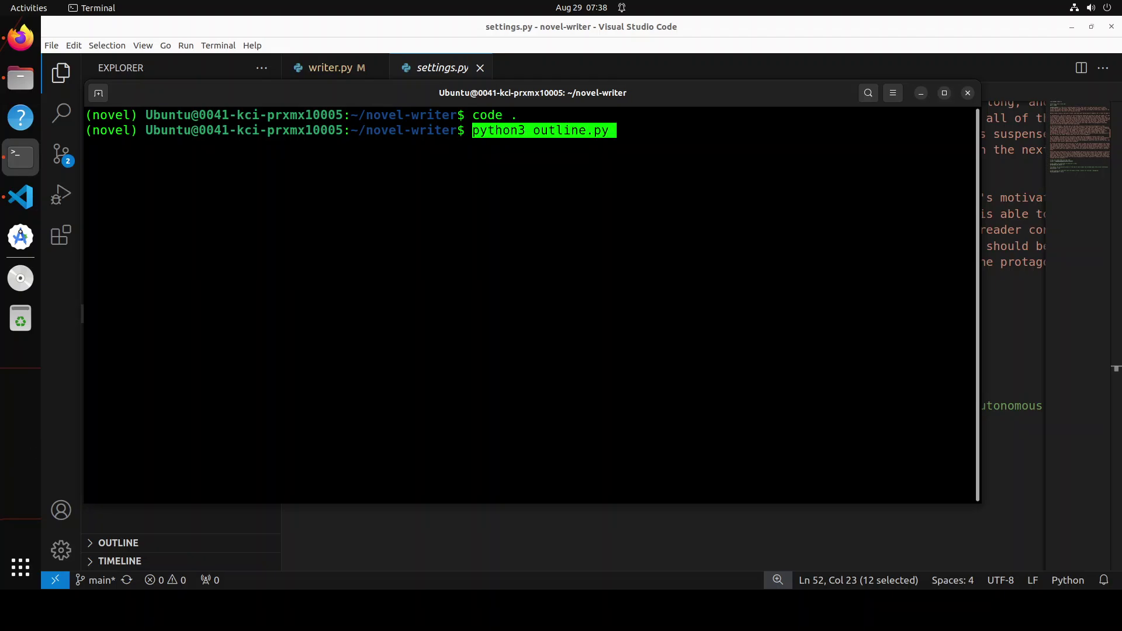
pyautogui.press('Return')
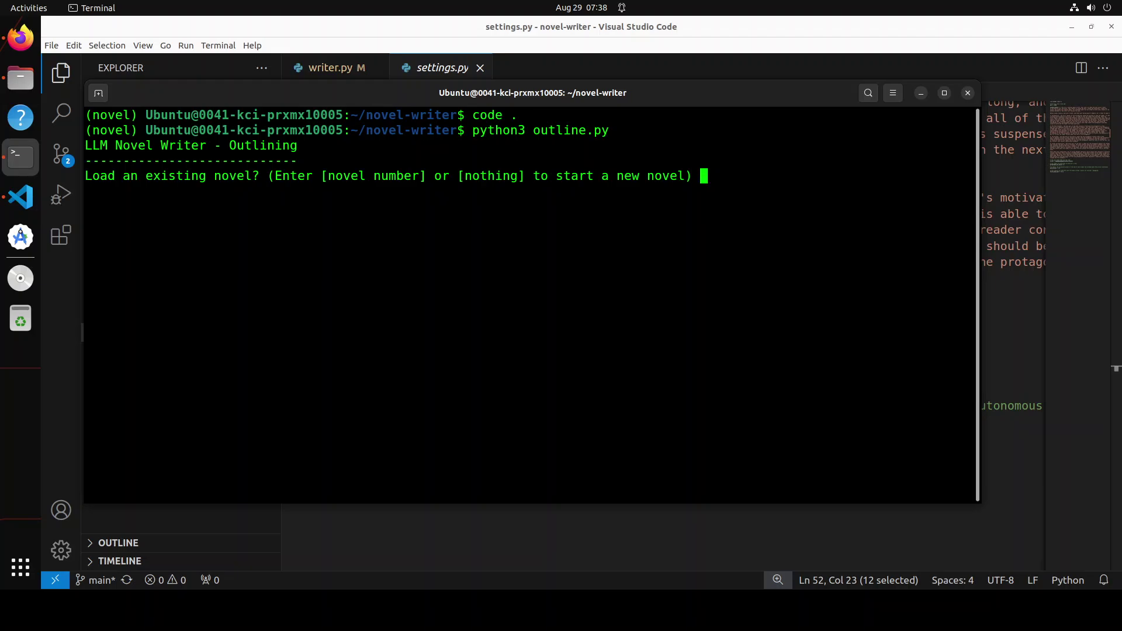
# Step: Start a new novel and submit the George Peabody historical-fiction premise
pyautogui.press('Return')
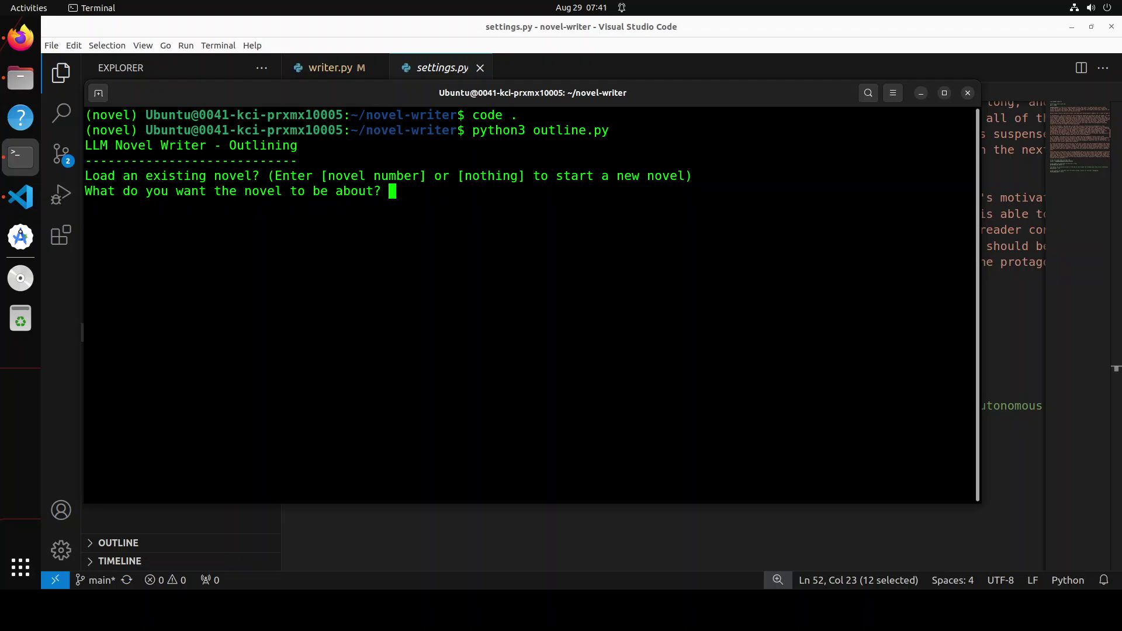
pyautogui.rightClick(355, 259)
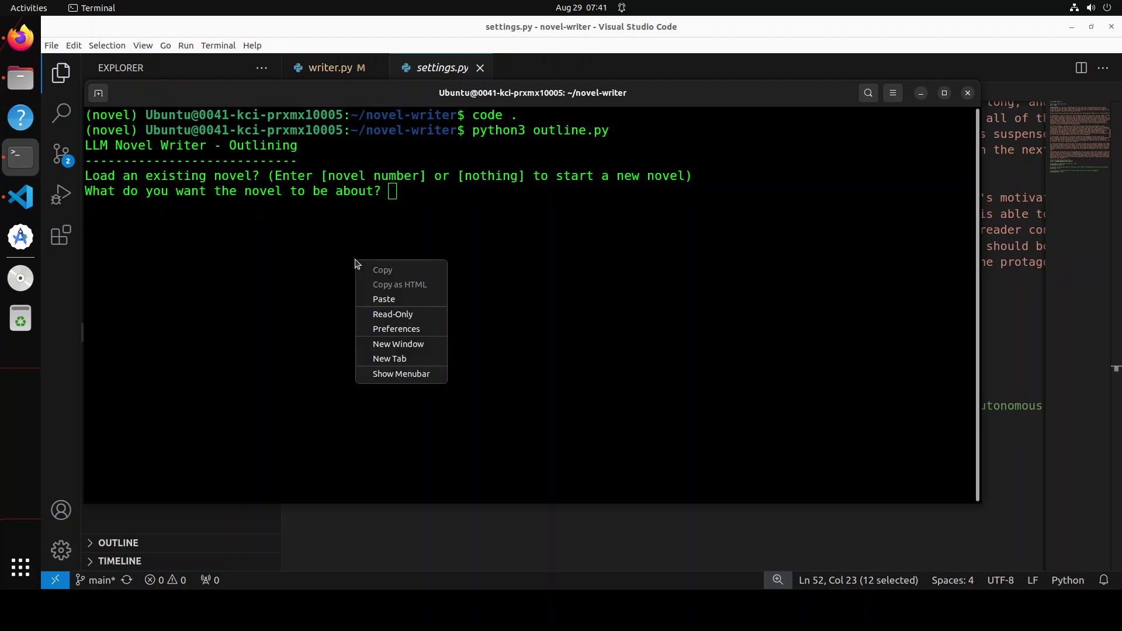
pyautogui.click(403, 301)
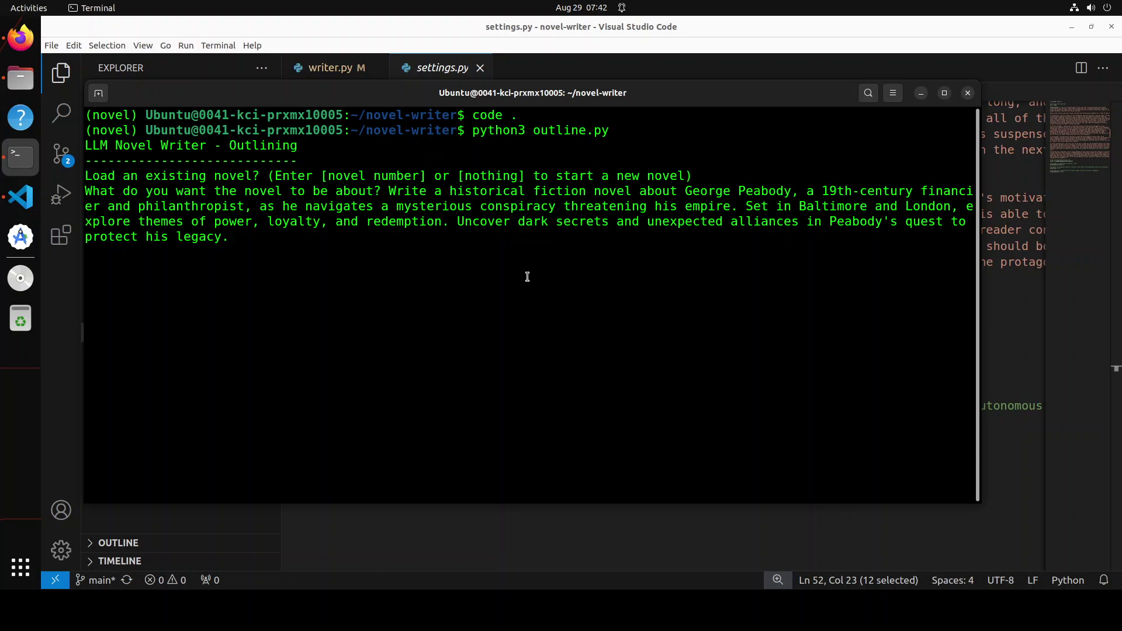
pyautogui.press('Return')
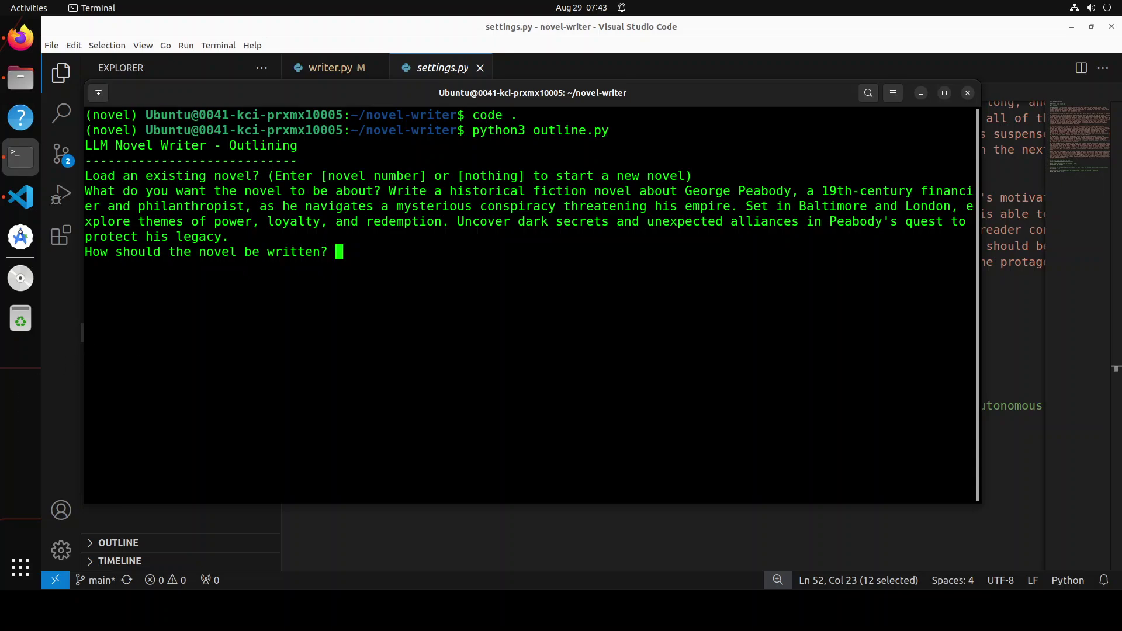
# Step: Submit the third-person literary style description to begin the synopsis
pyautogui.rightClick(472, 288)
pyautogui.click(526, 325)
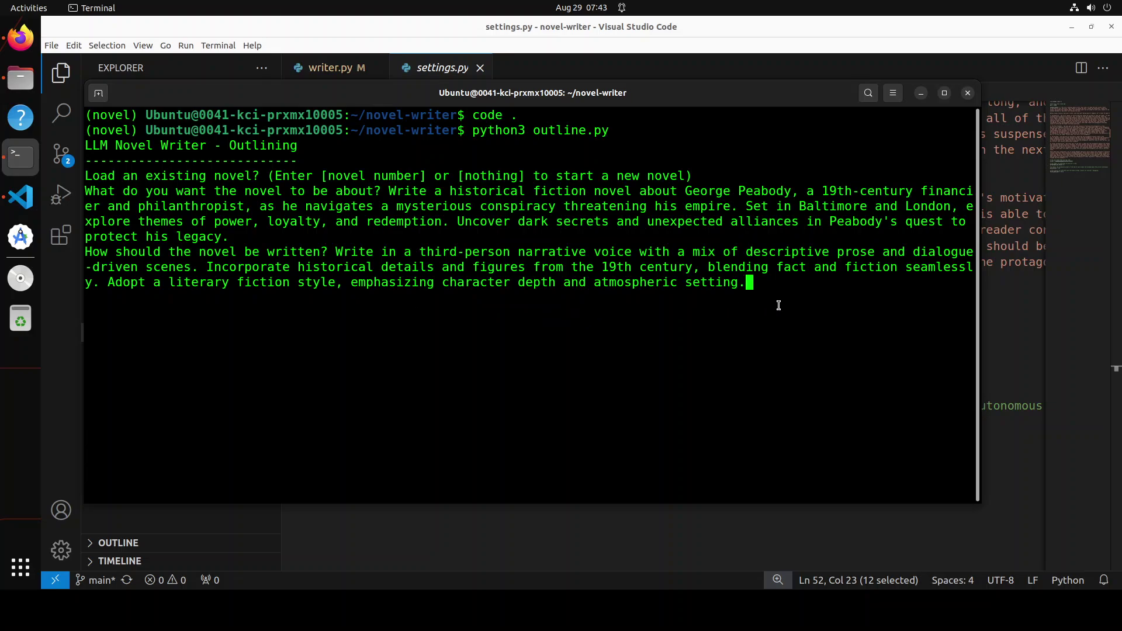
pyautogui.press('Return')
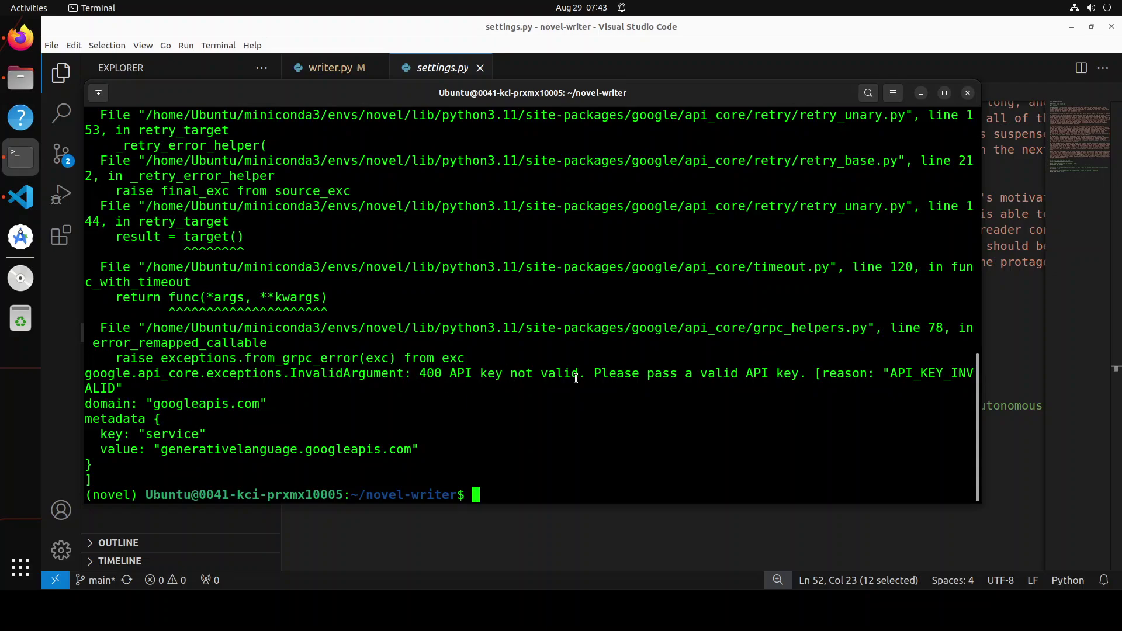
# Step: Highlight the '400 API key not valid' error message to read it
pyautogui.moveTo(423, 375); pyautogui.dragTo(800, 372)
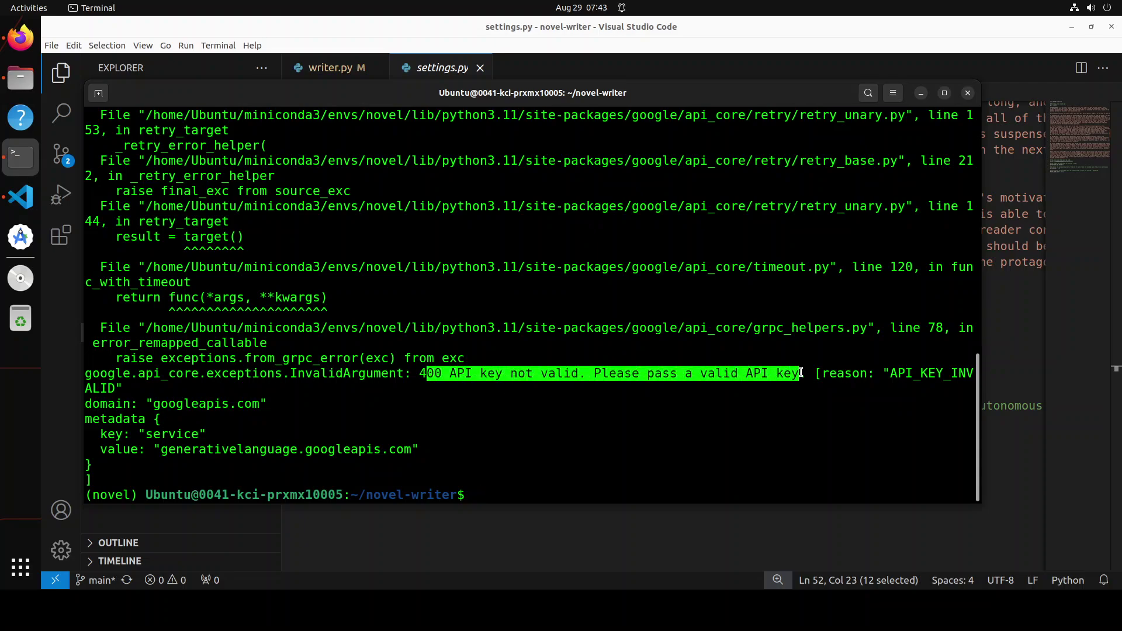
pyautogui.click(688, 372)
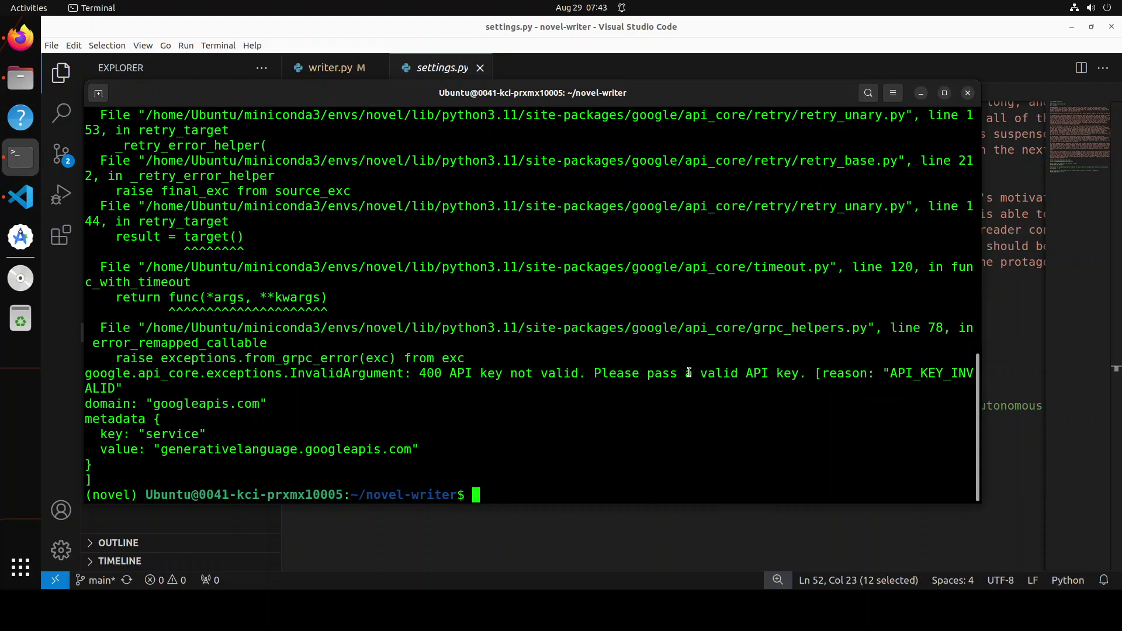
pyautogui.moveTo(424, 377); pyautogui.dragTo(421, 399)
pyautogui.click(420, 380)
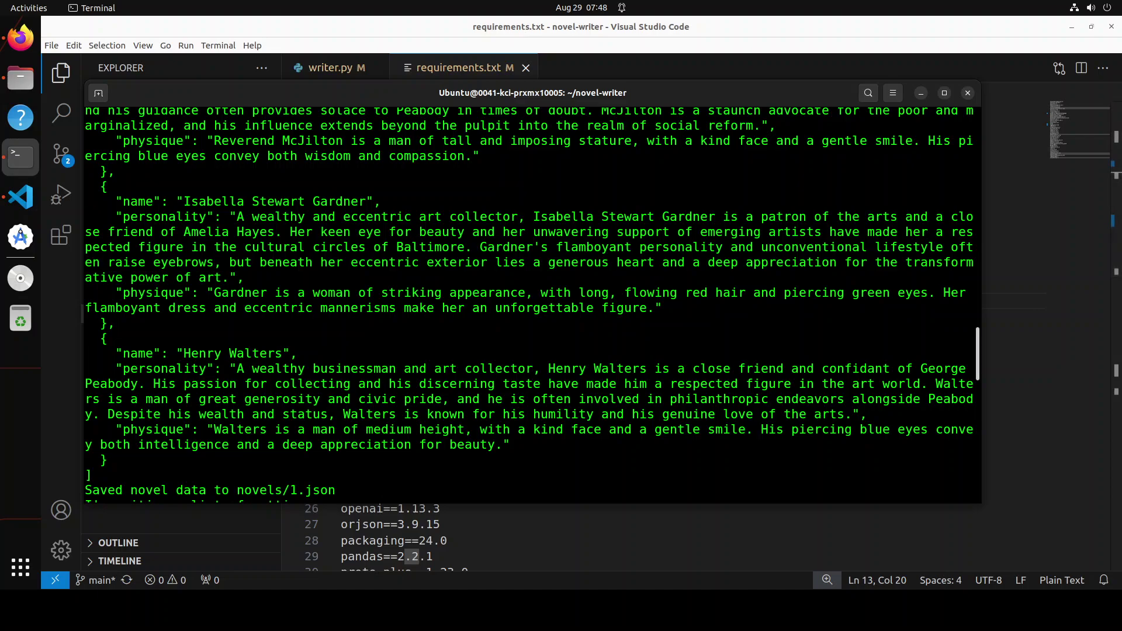
pyautogui.scroll(4, 979, 345)
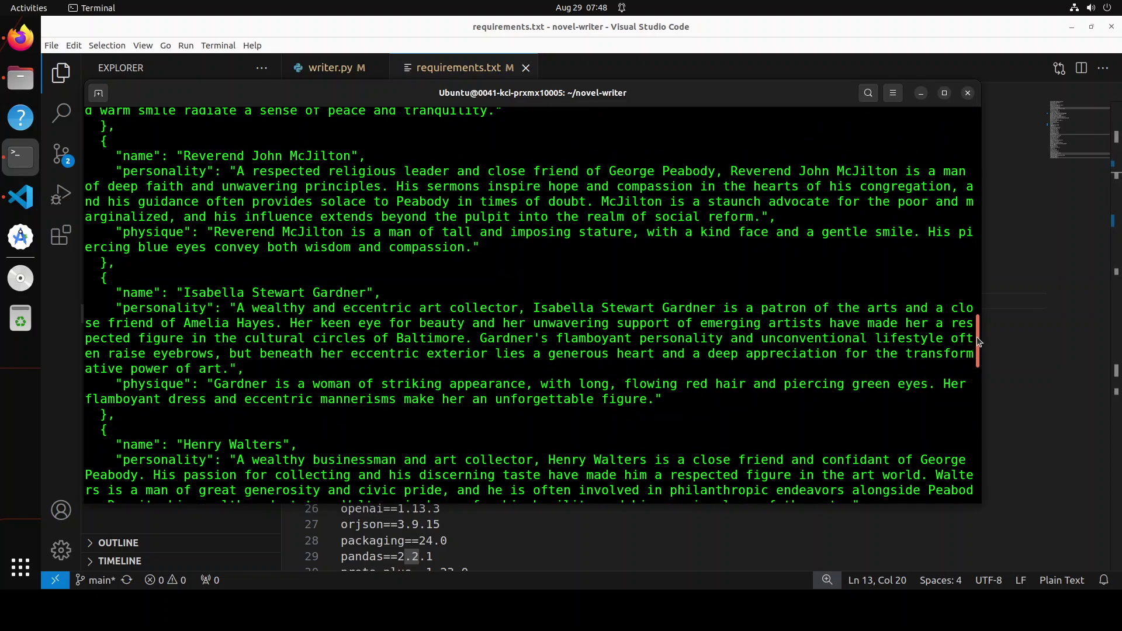
pyautogui.scroll(1, 979, 336)
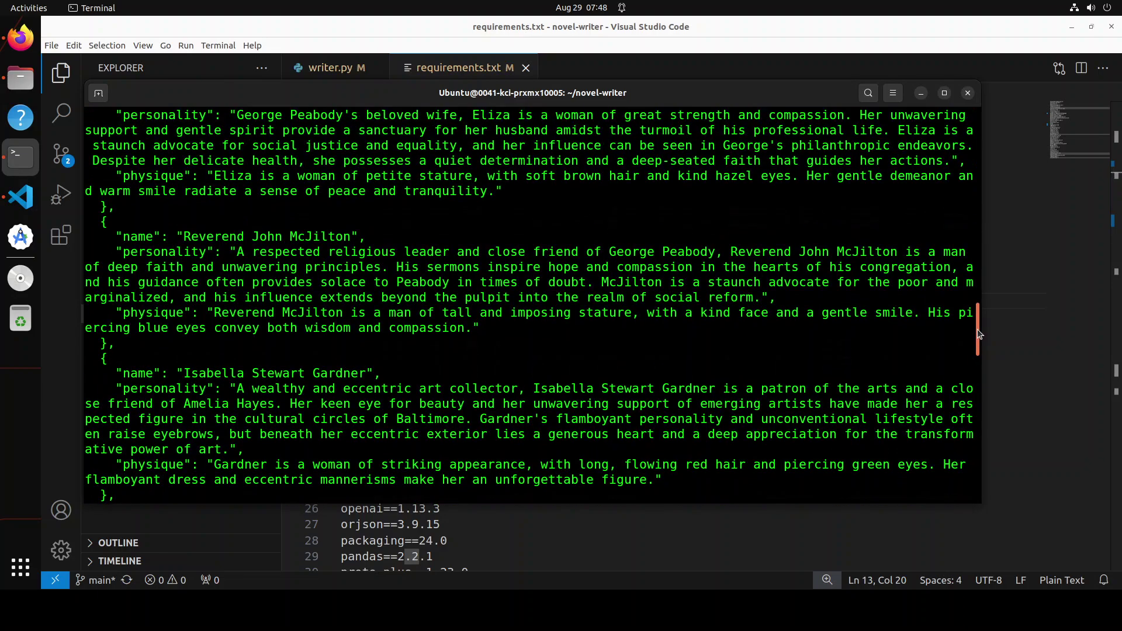
pyautogui.moveTo(979, 333); pyautogui.dragTo(977, 317)
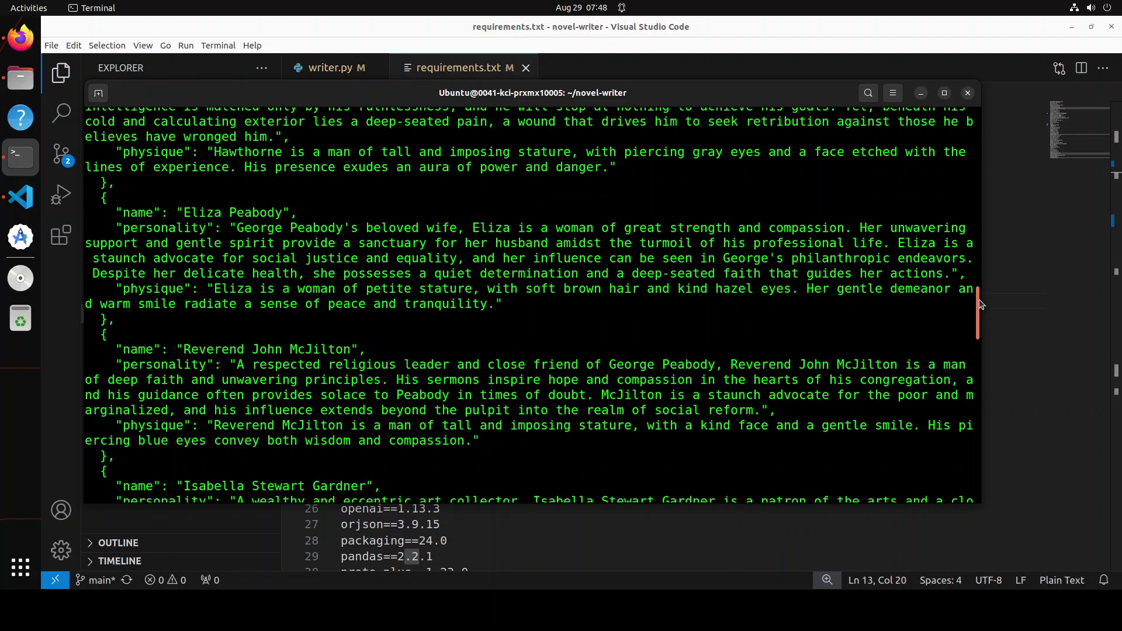
pyautogui.scroll(5, 980, 292)
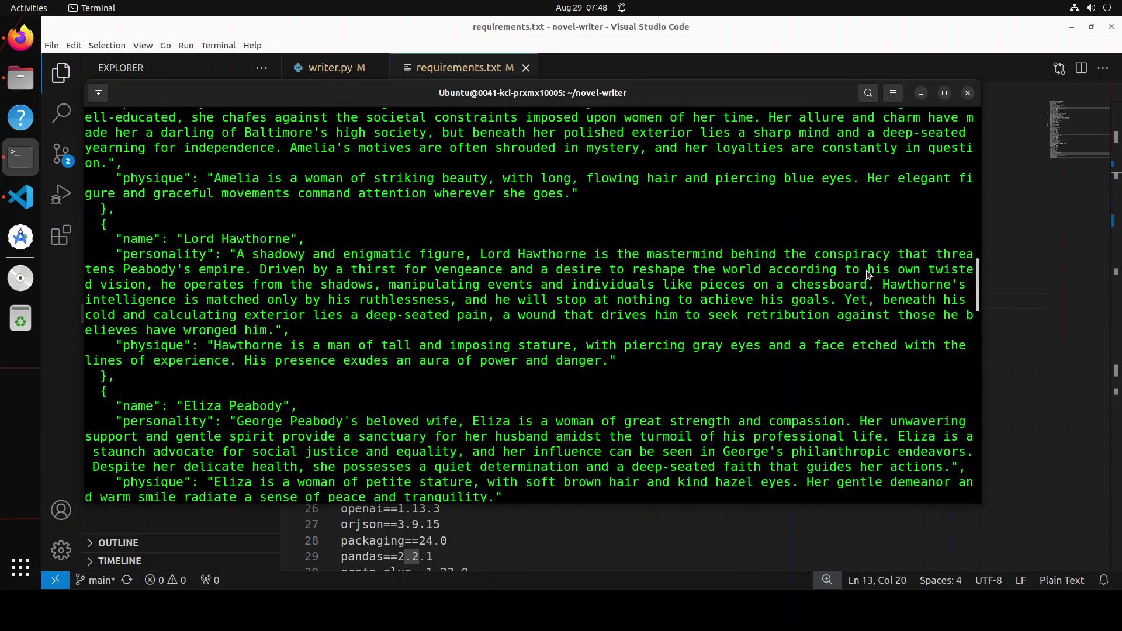
pyautogui.scroll(2, 806, 295)
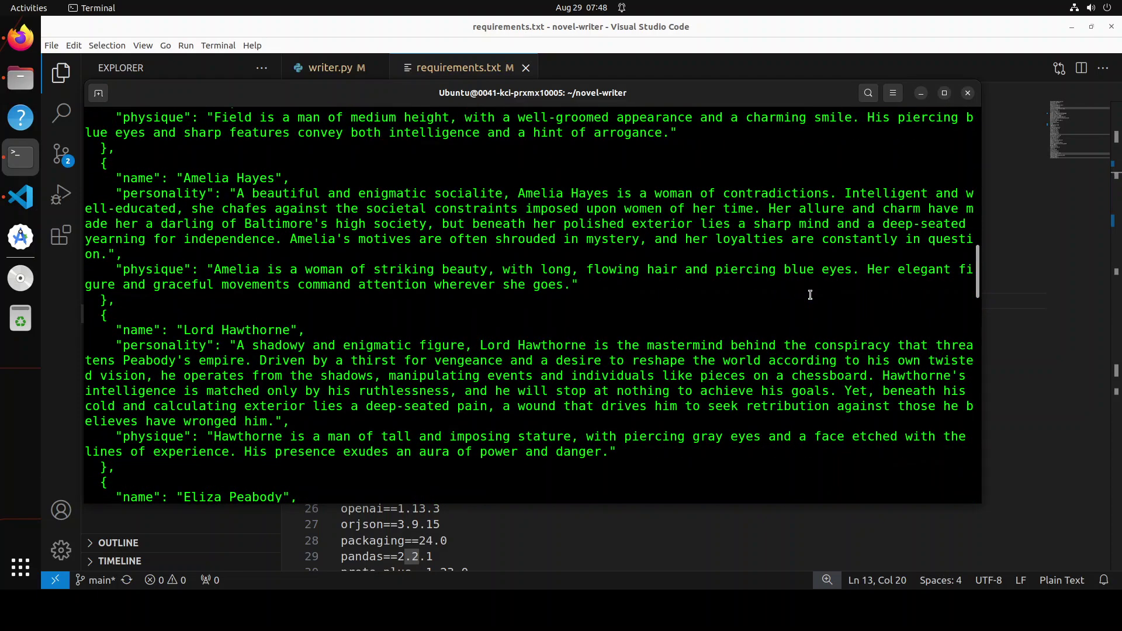
pyautogui.scroll(1, 809, 296)
pyautogui.scroll(6, 809, 296)
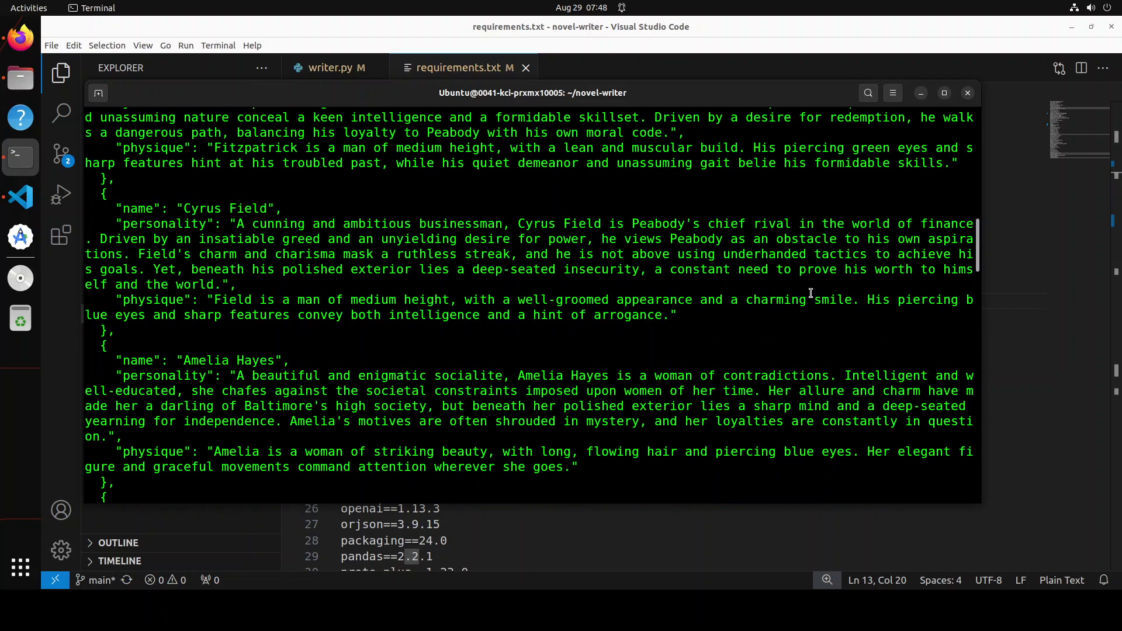
pyautogui.scroll(9, 810, 293)
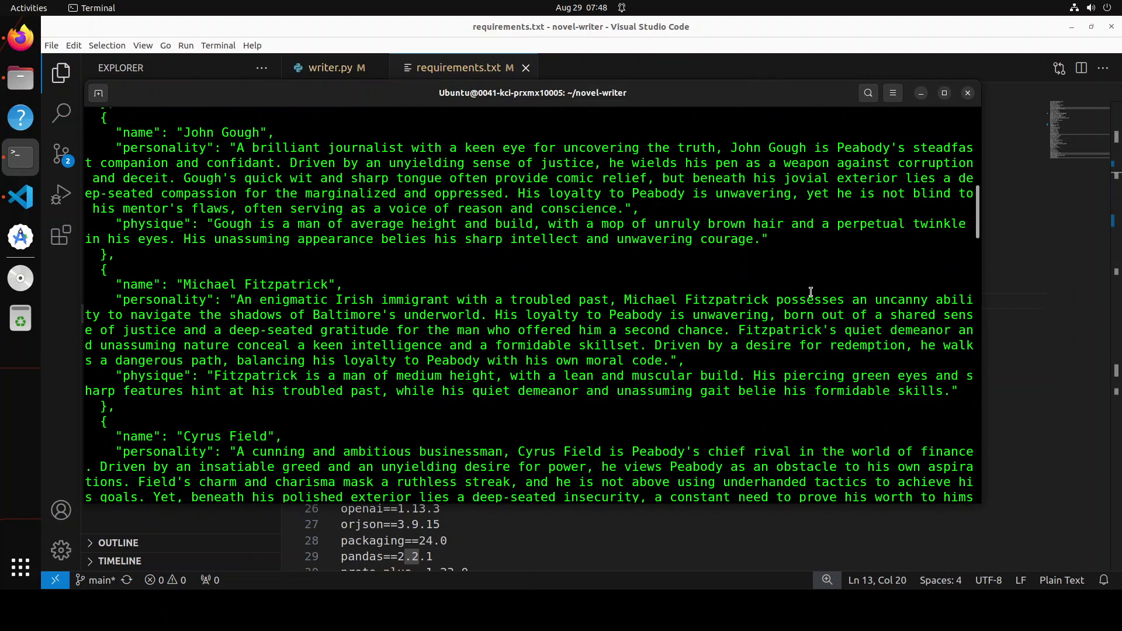
pyautogui.scroll(2, 810, 292)
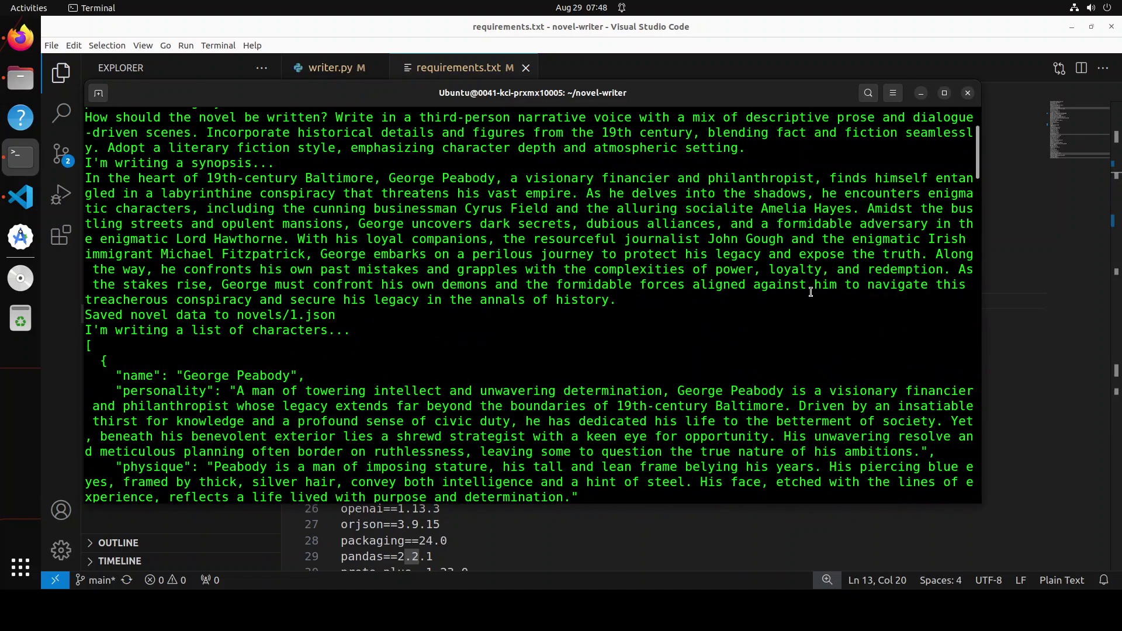
pyautogui.scroll(3, 810, 292)
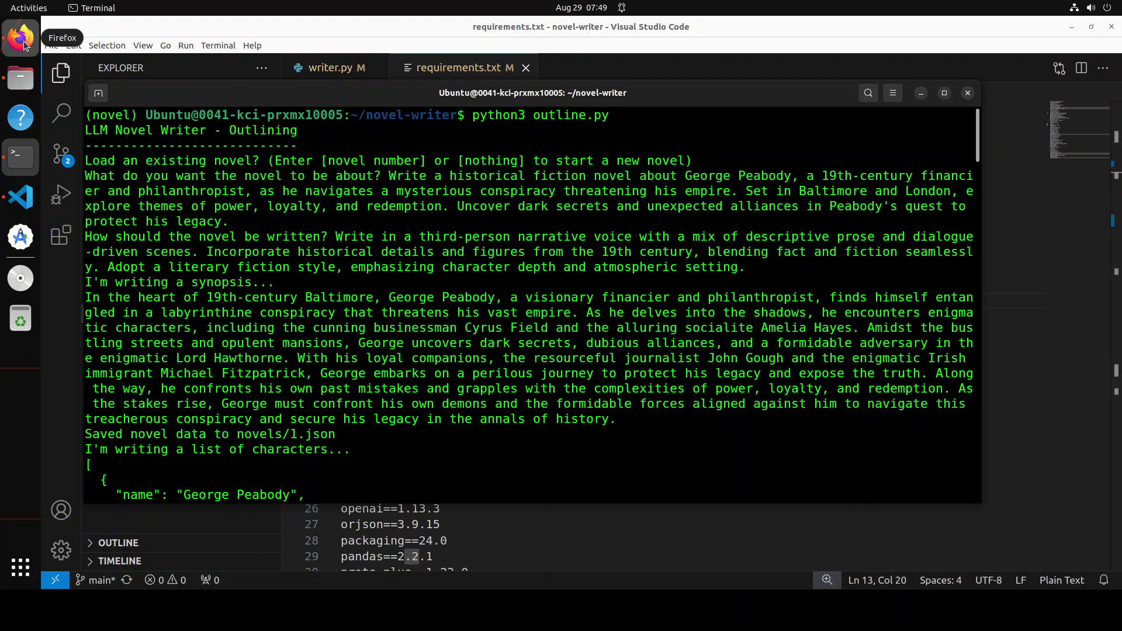
# Step: Switch to the novel-writer GitHub tab in Firefox, view the owner's profile, then go back to the repository
pyautogui.click(21, 39)
pyautogui.click(270, 30)
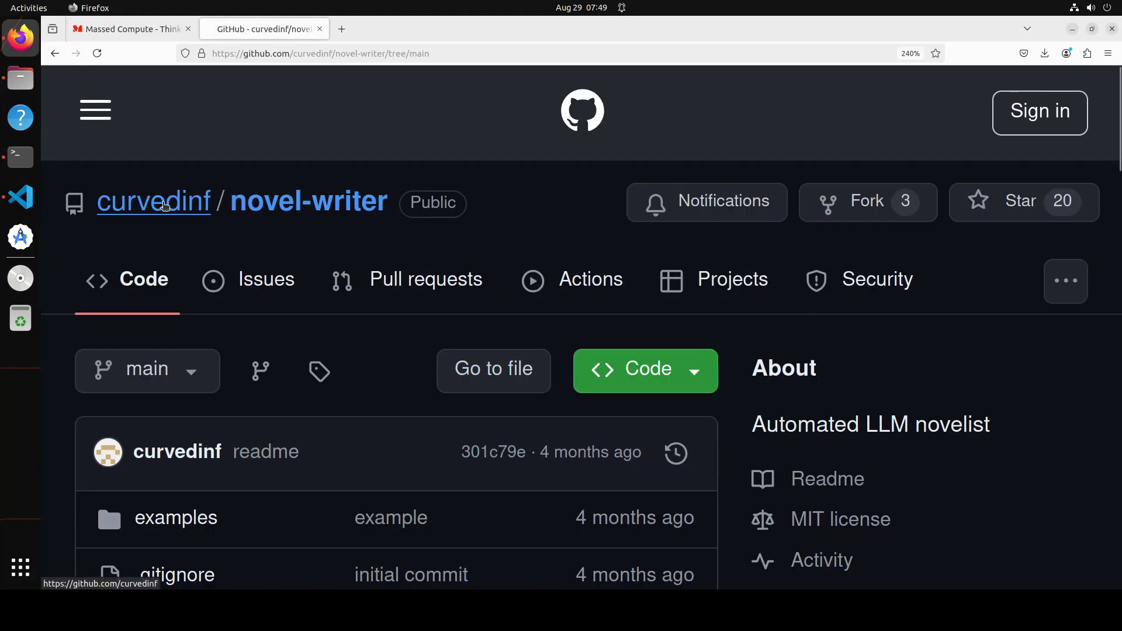
pyautogui.click(170, 207)
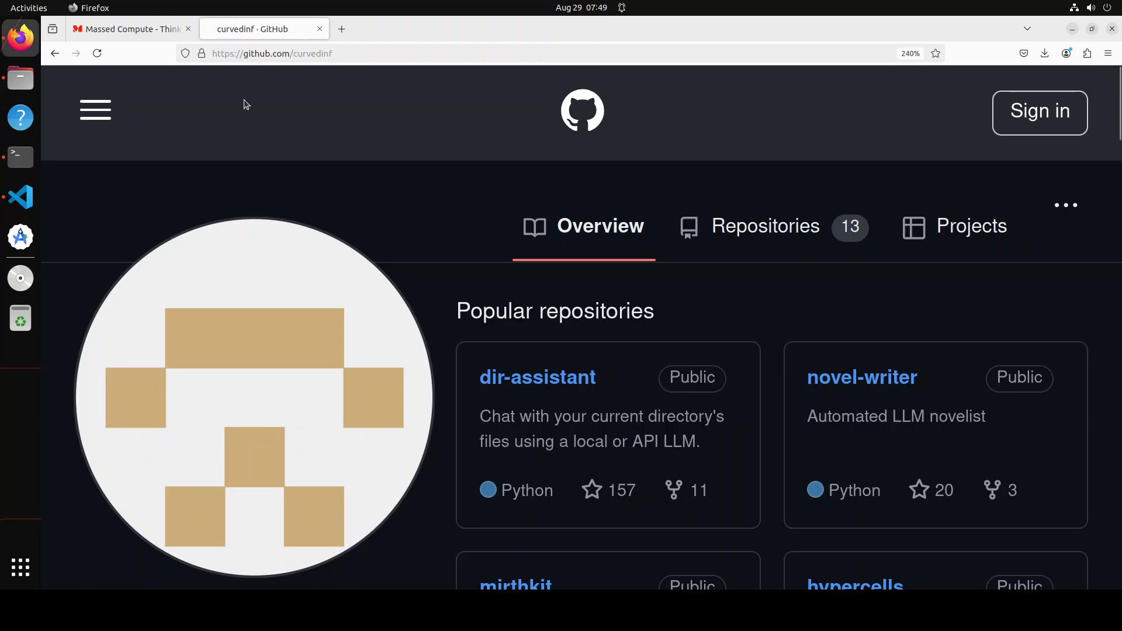
pyautogui.click(55, 53)
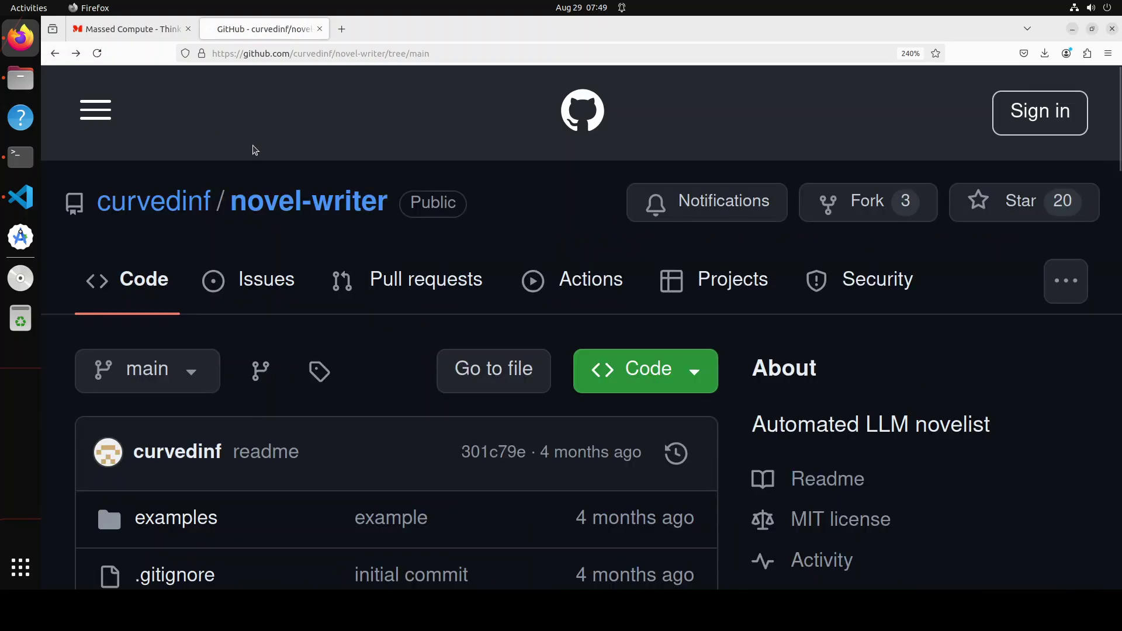